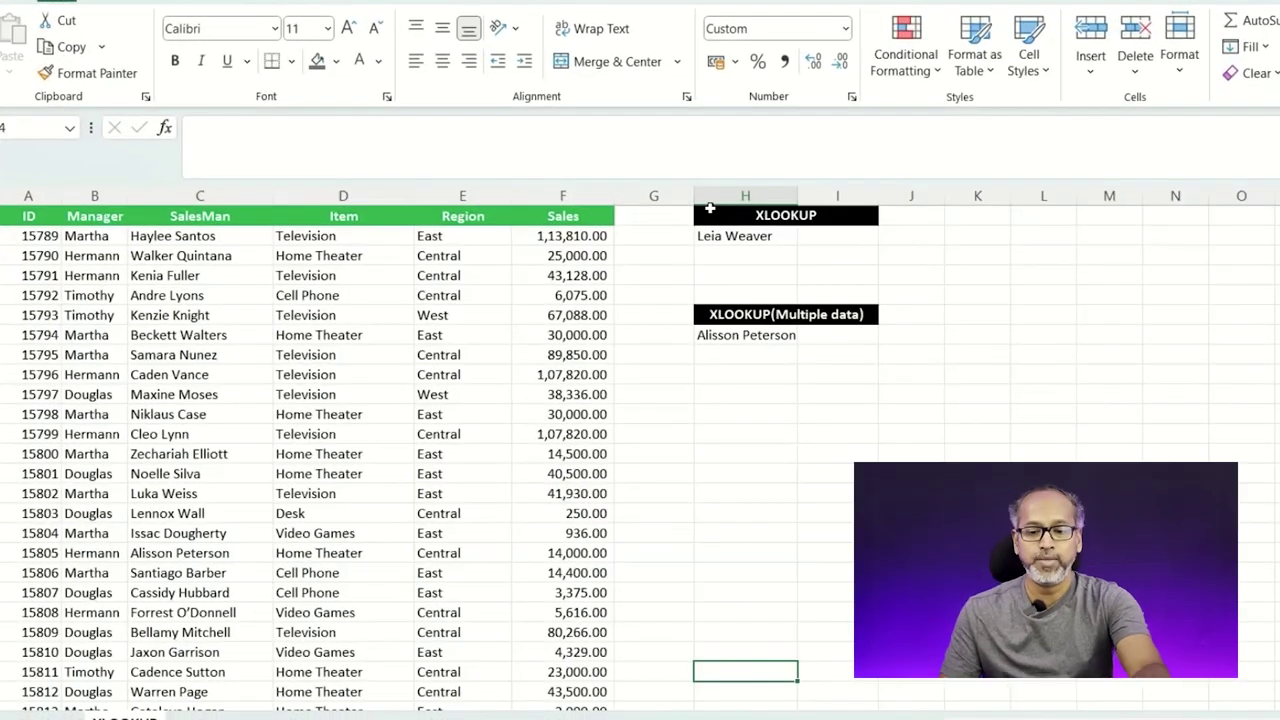
# Step: Start the formula =XLOOKUP(H2, in cell I2, using the salesperson name in H2 as lookup value
pyautogui.click(717, 260)
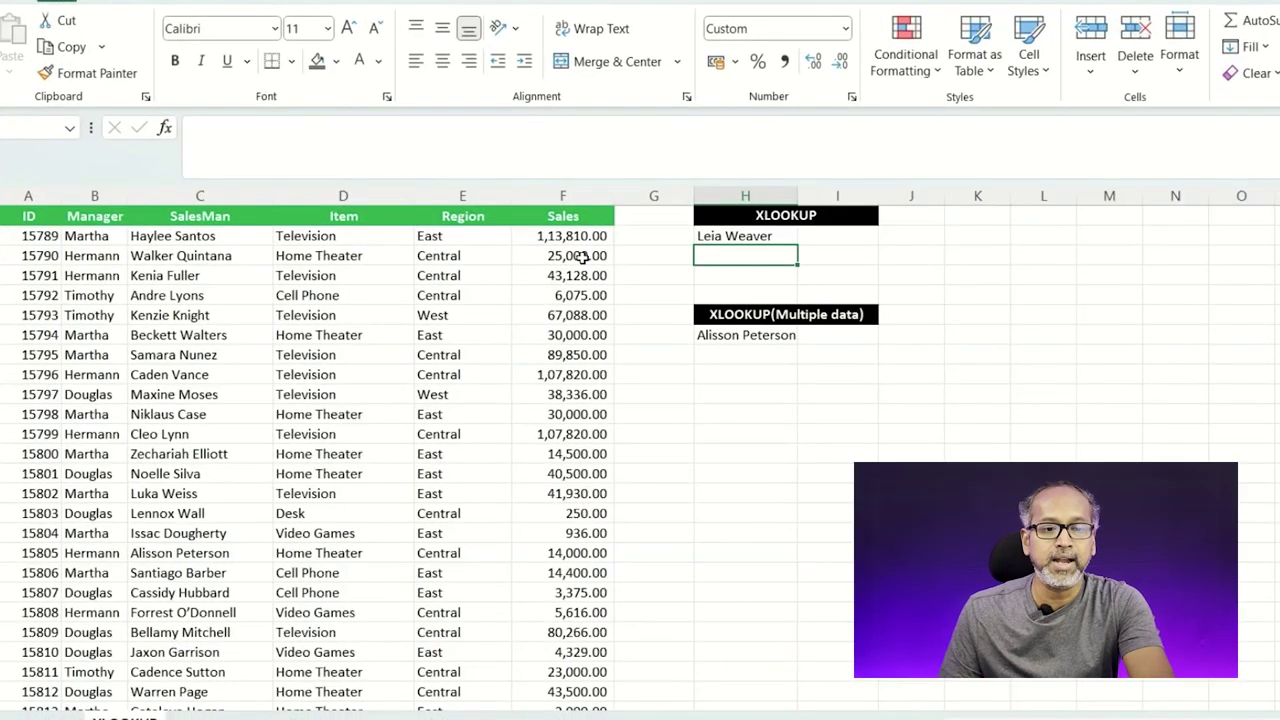
pyautogui.click(813, 213)
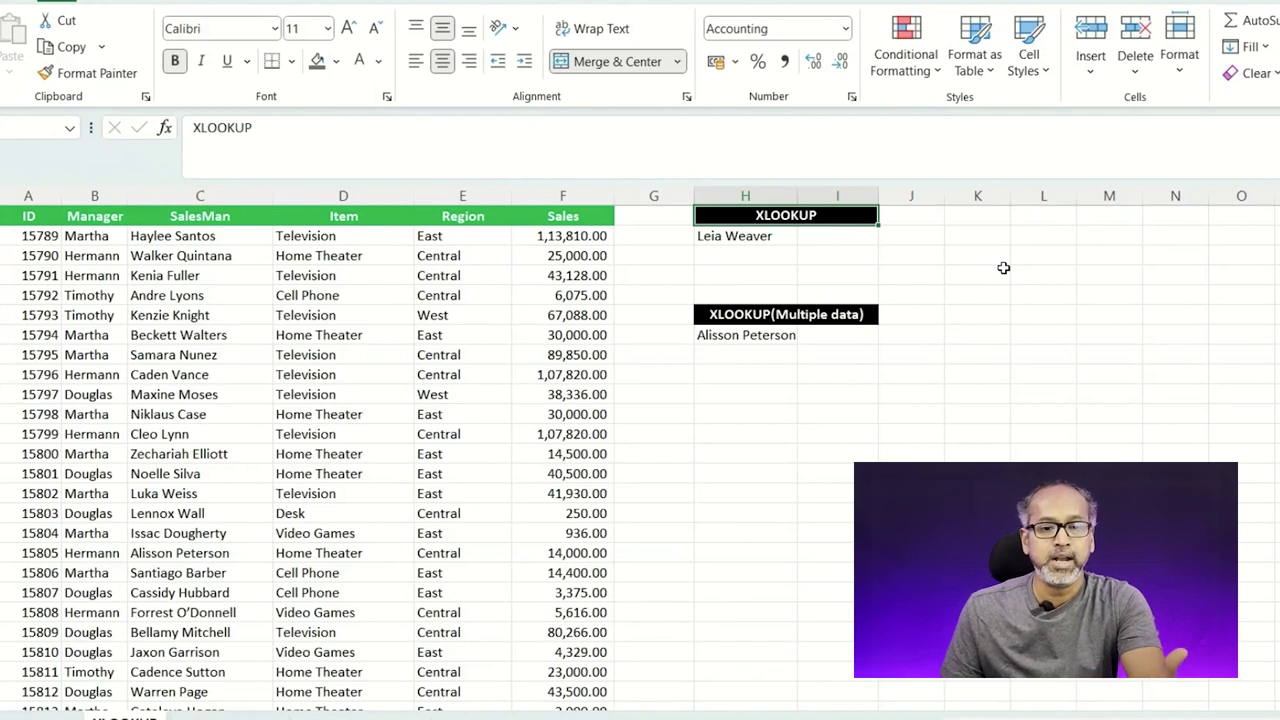
pyautogui.click(849, 234)
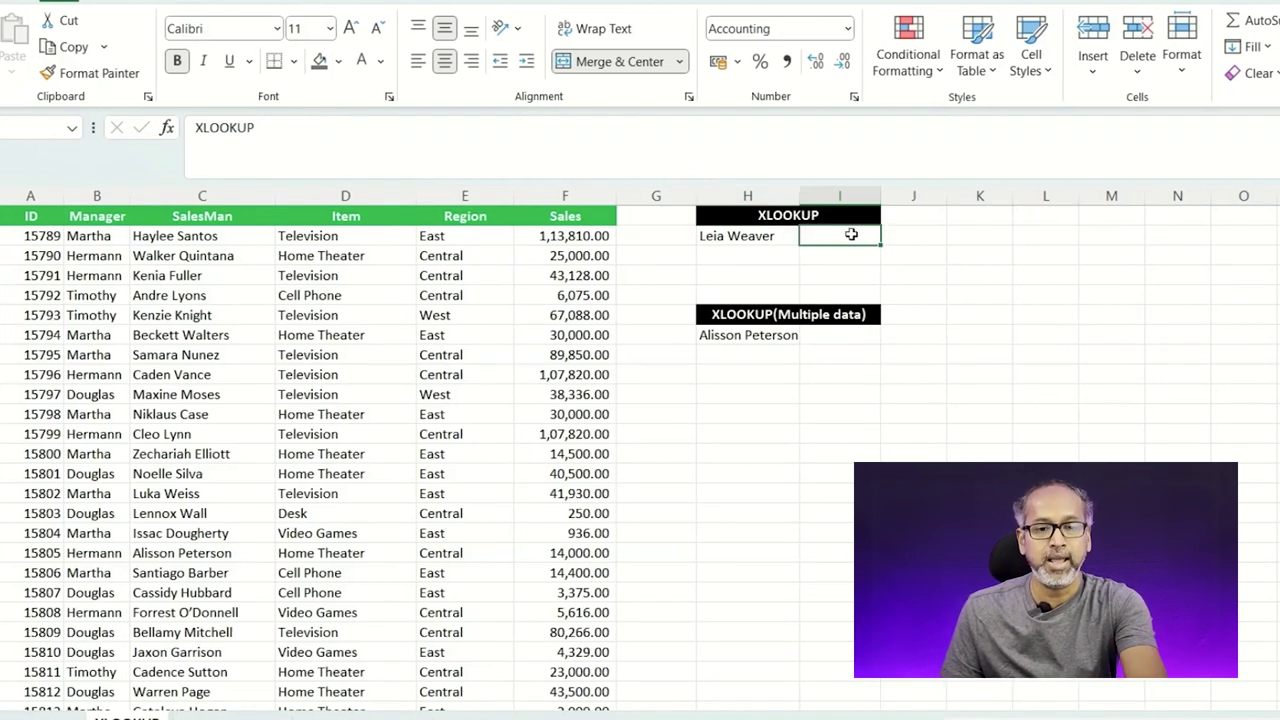
pyautogui.write('=')
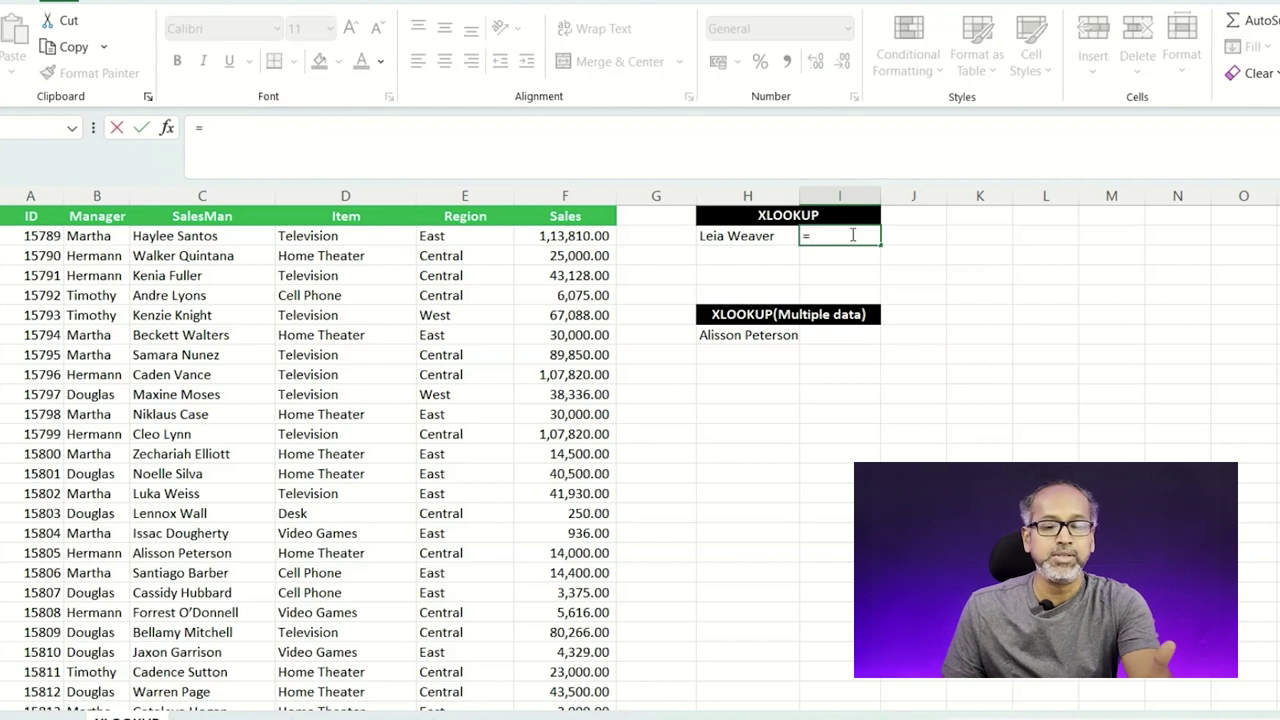
pyautogui.write('xlo')
pyautogui.press('Tab')
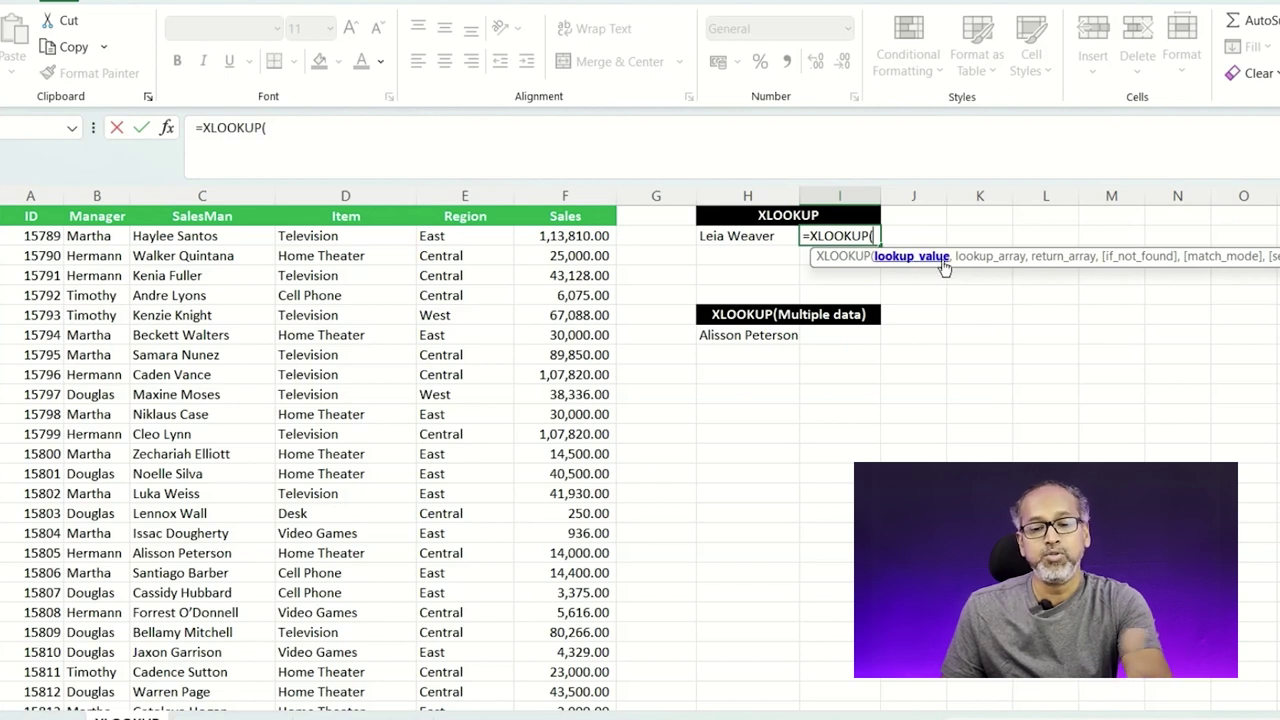
pyautogui.click(766, 235)
pyautogui.write(',')
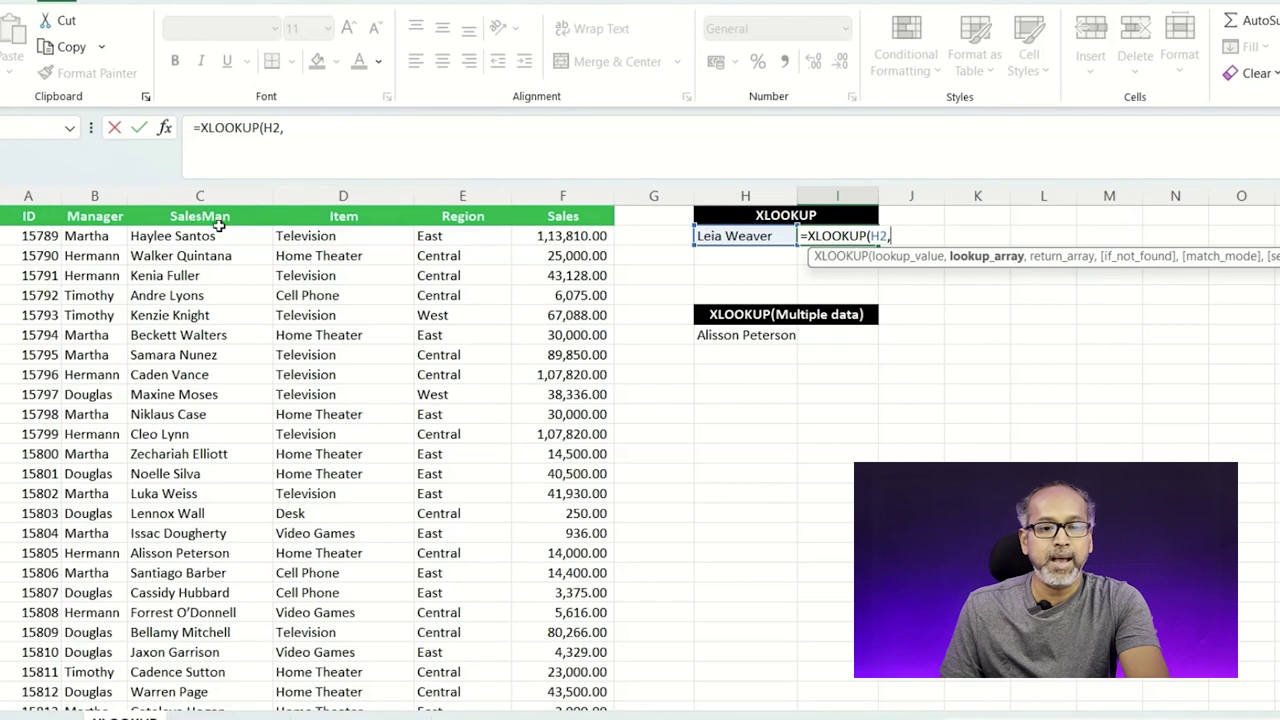
# Step: Complete I2 as =XLOOKUP(H2,$C$2:$C$44,$F$2:$F$44) with absolute lookup and return ranges
pyautogui.click(152, 223)
pyautogui.hotkey('ctrl', 'shift', 'Down')
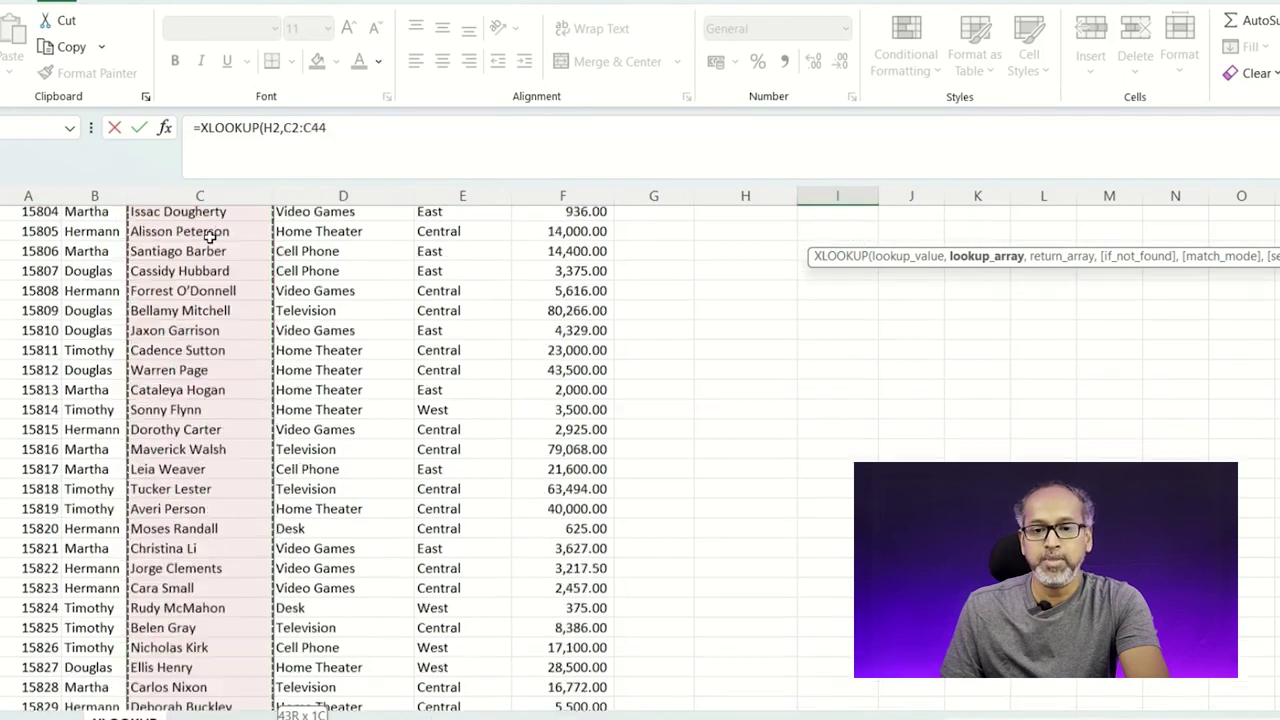
pyautogui.hotkey('ctrl', 'BackSpace')
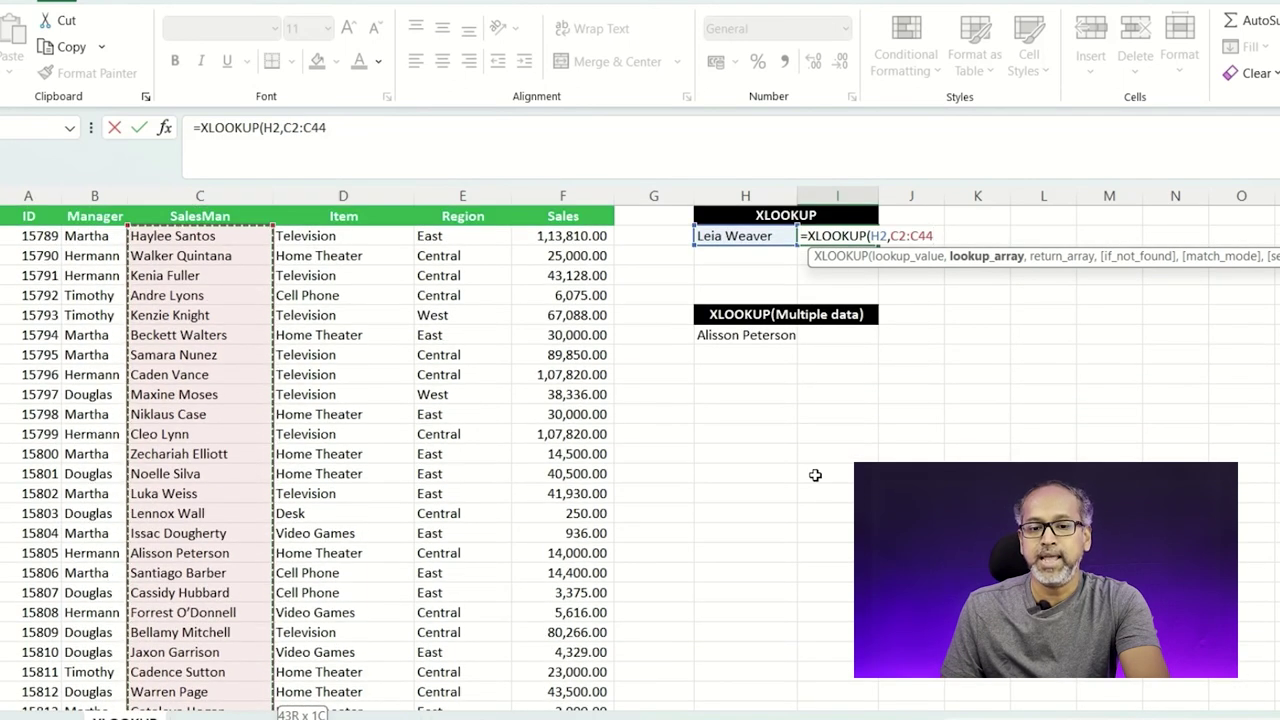
pyautogui.press('F4')
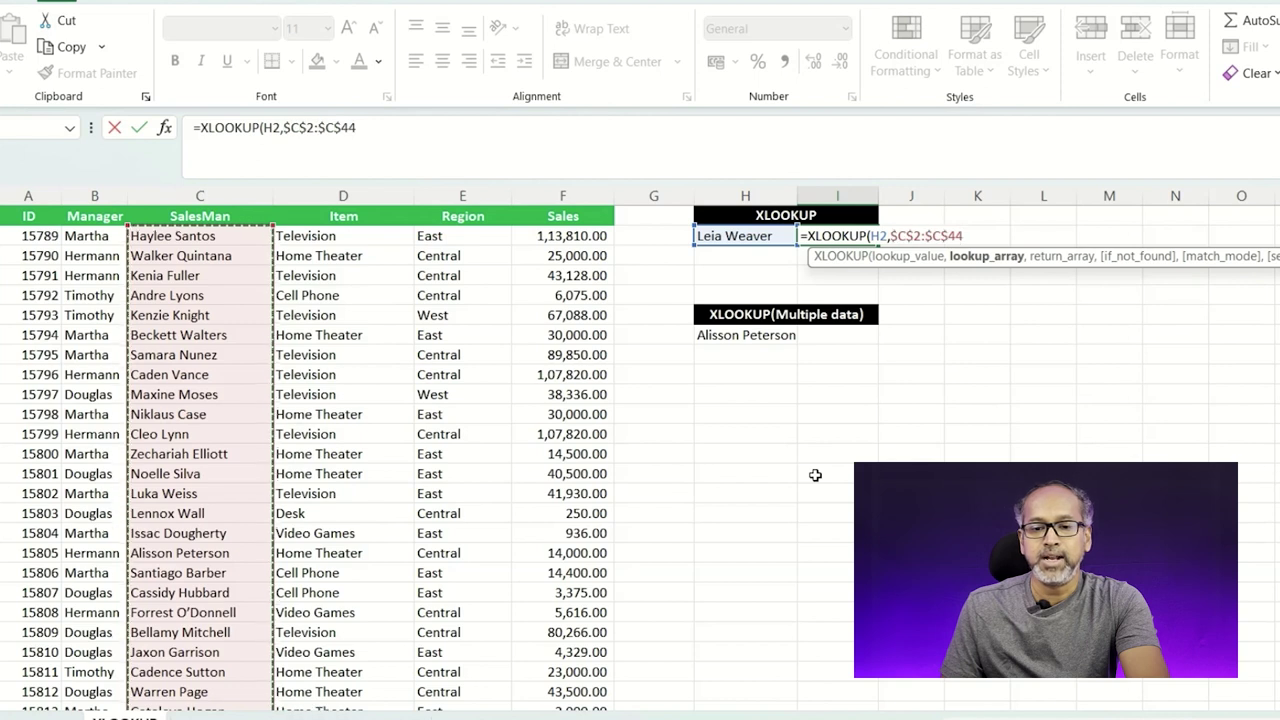
pyautogui.write(',')
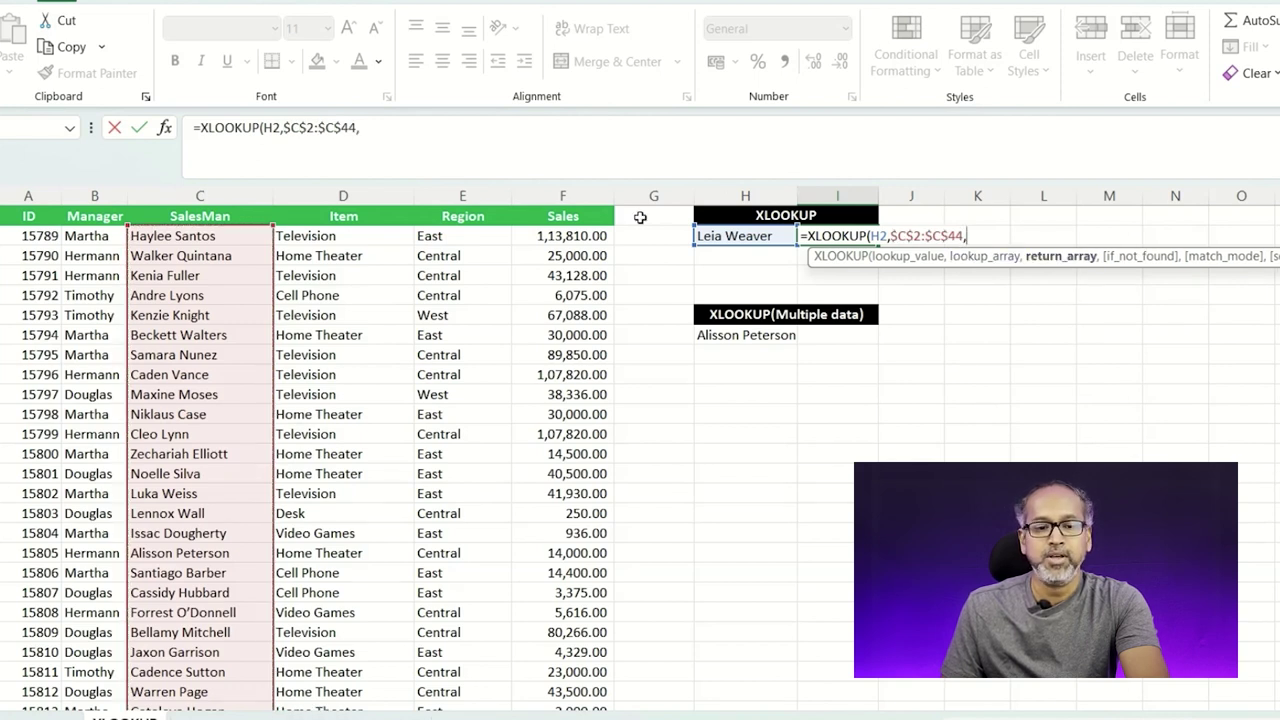
pyautogui.click(576, 236)
pyautogui.hotkey('ctrl', 'shift', 'Down')
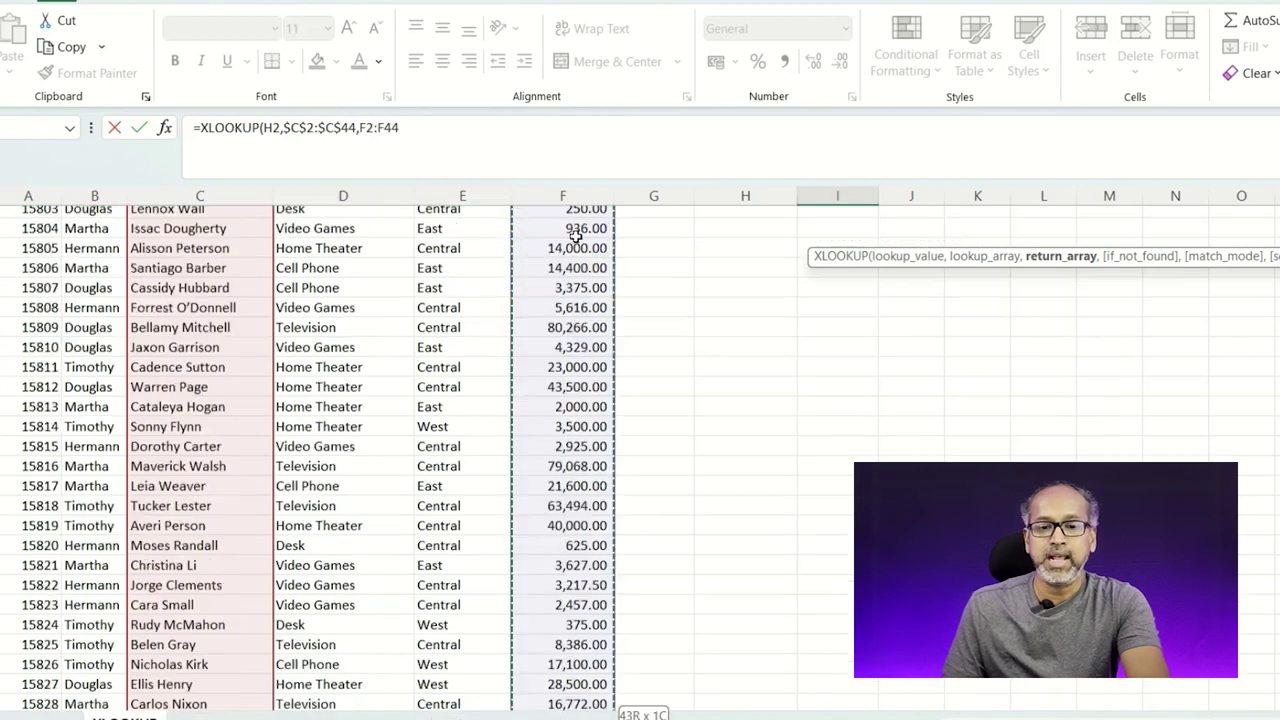
pyautogui.press('F4')
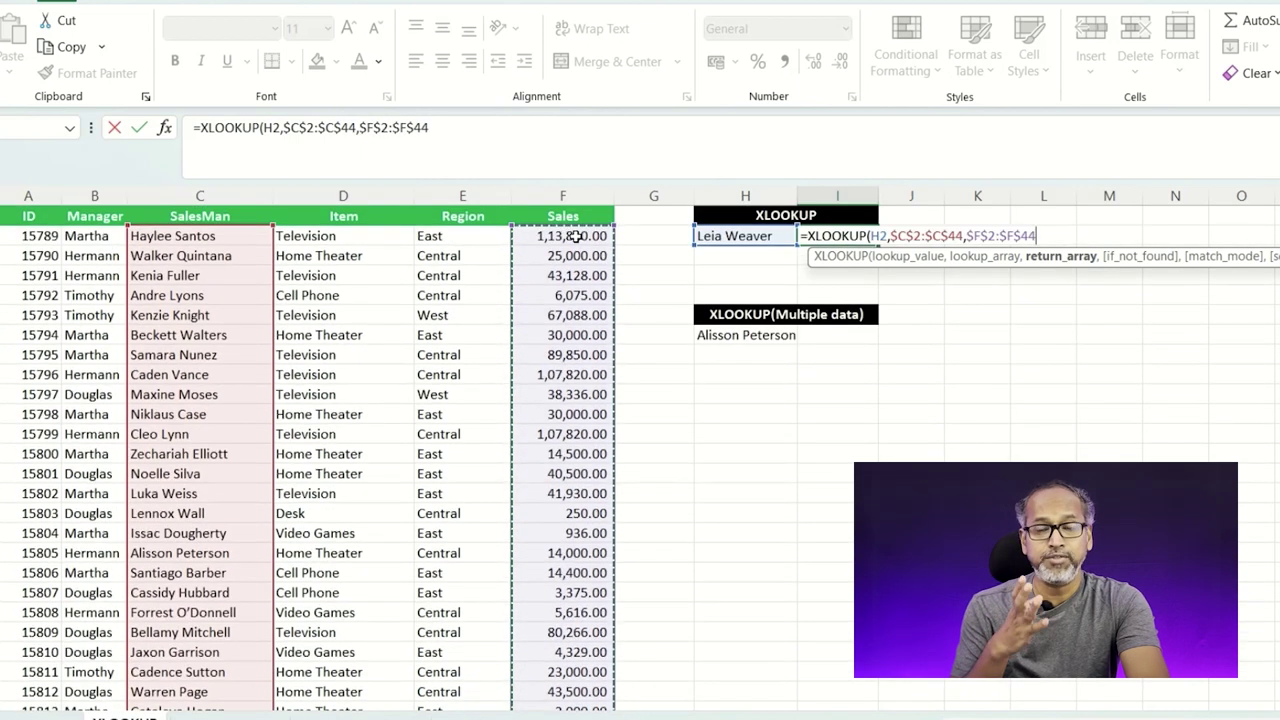
pyautogui.press('Return')
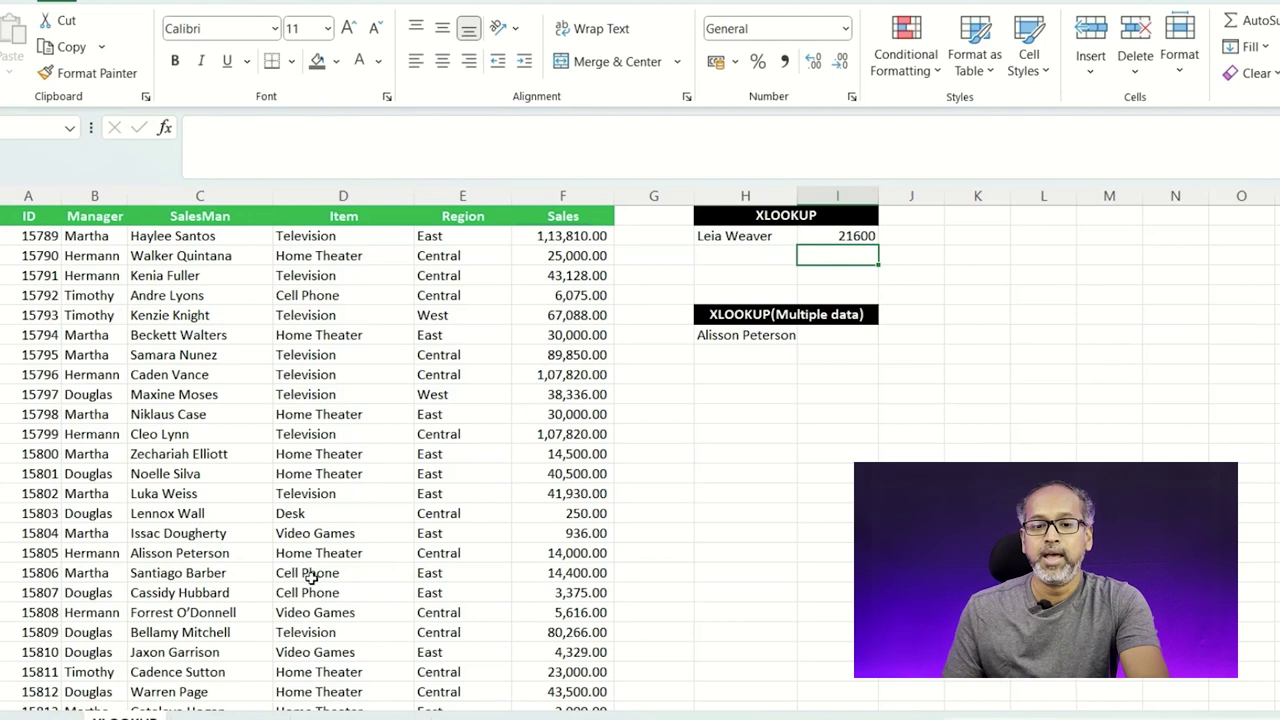
# Step: Format I2 as Currency so it shows ₹ 21,600.00, and check it against the salesperson's row
pyautogui.click(847, 234)
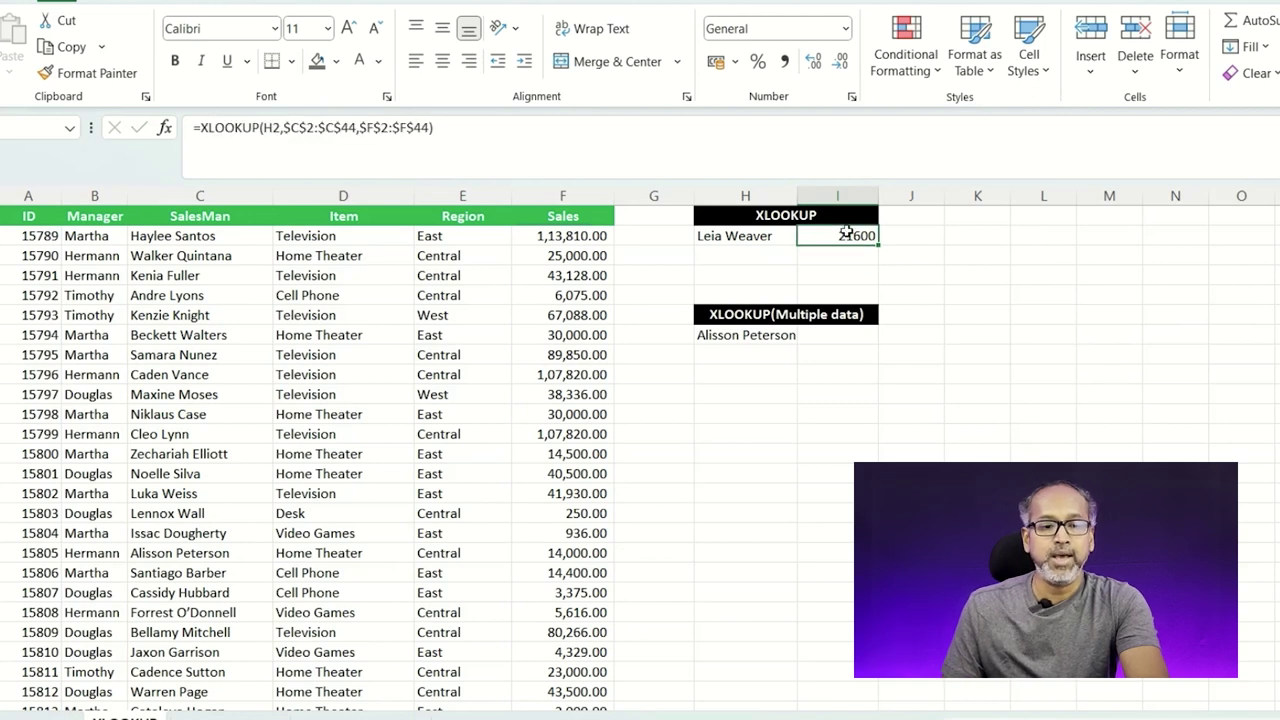
pyautogui.click(846, 29)
pyautogui.click(815, 218)
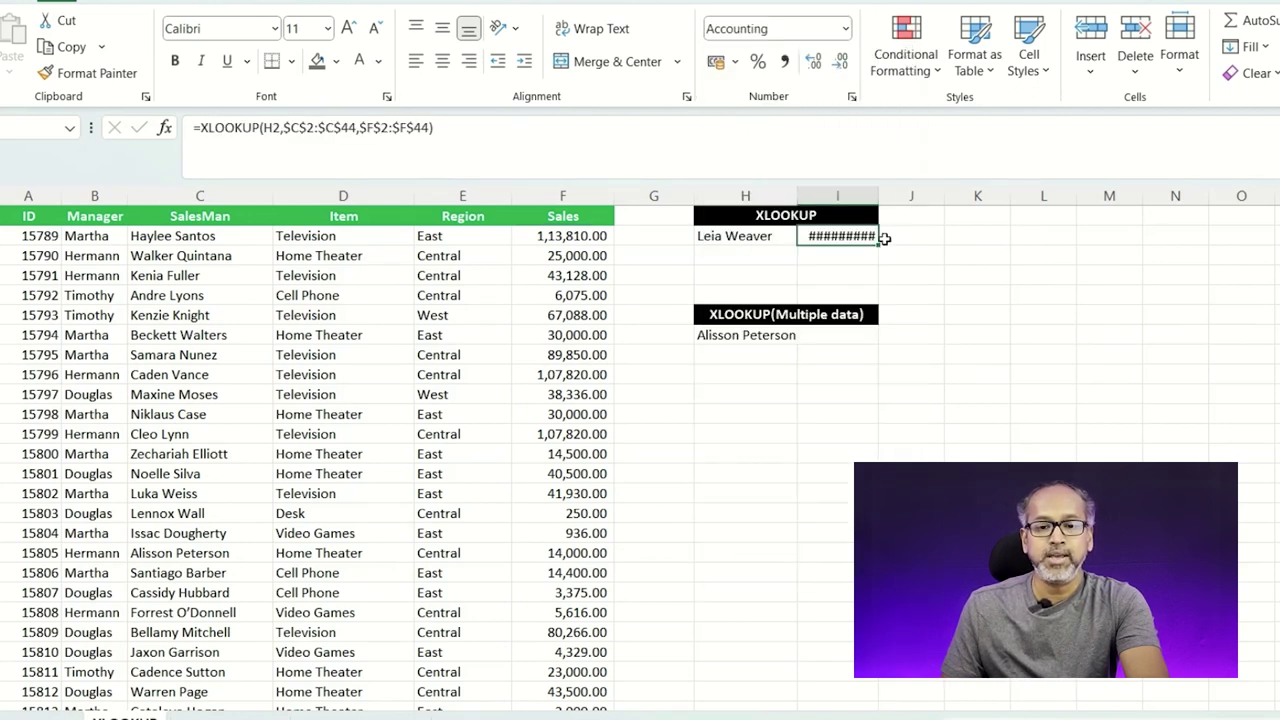
pyautogui.click(846, 29)
pyautogui.click(831, 177)
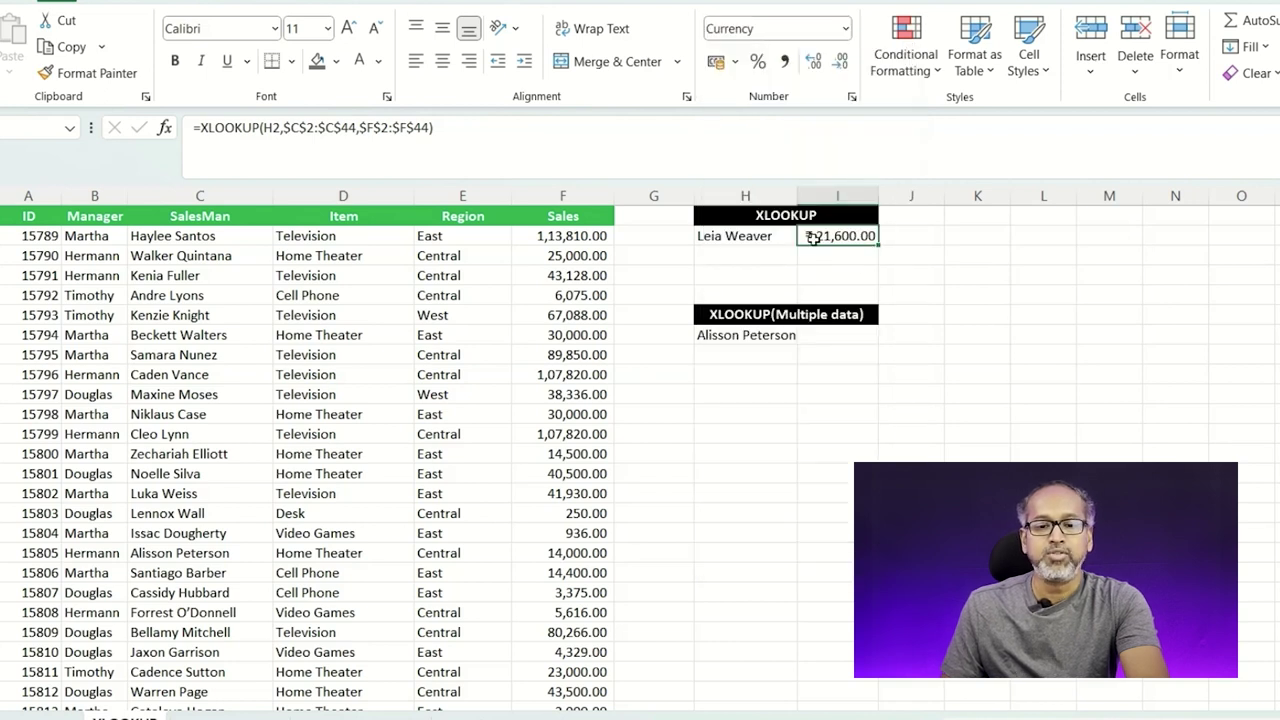
pyautogui.scroll(-4, 196, 558)
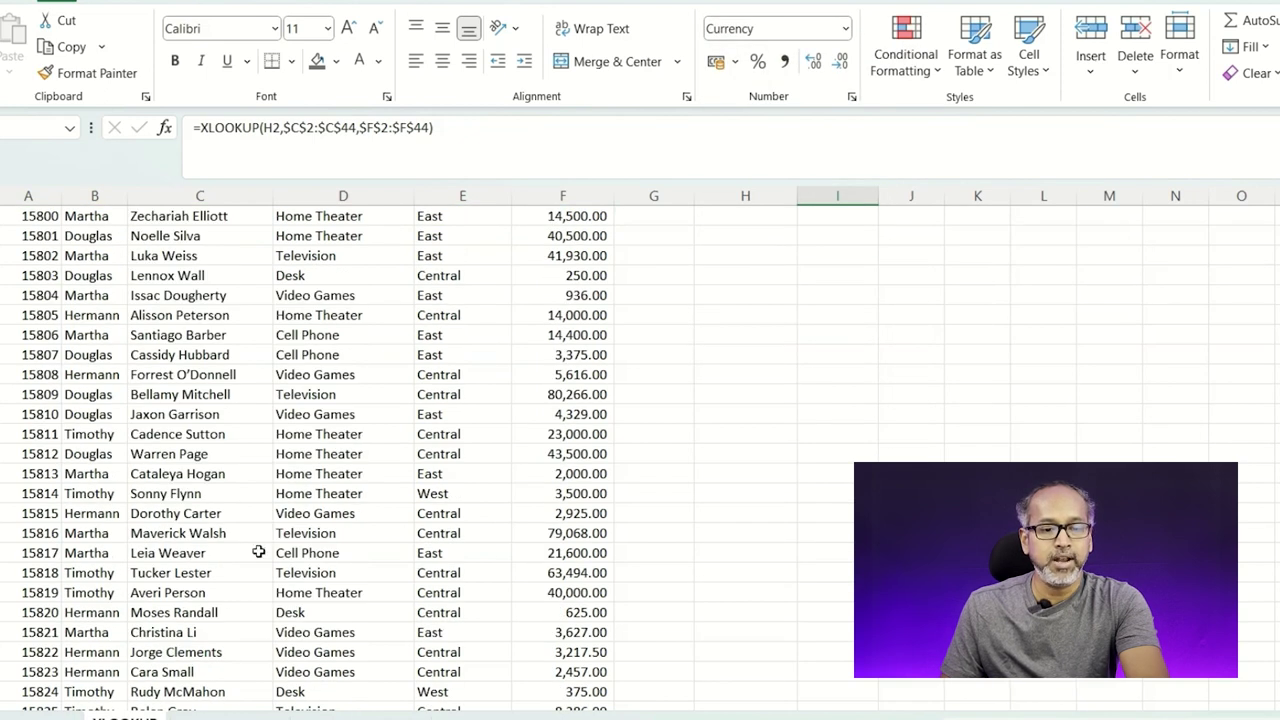
pyautogui.click(591, 558)
pyautogui.scroll(4, 817, 517)
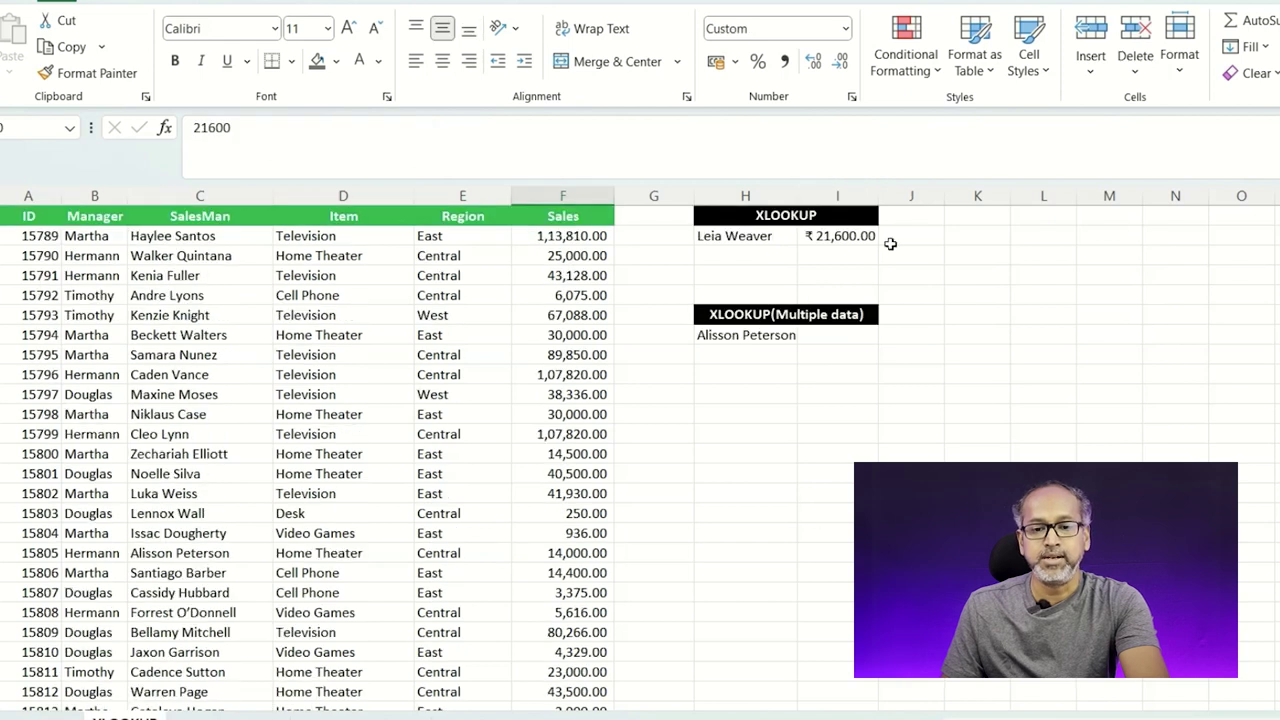
pyautogui.click(866, 237)
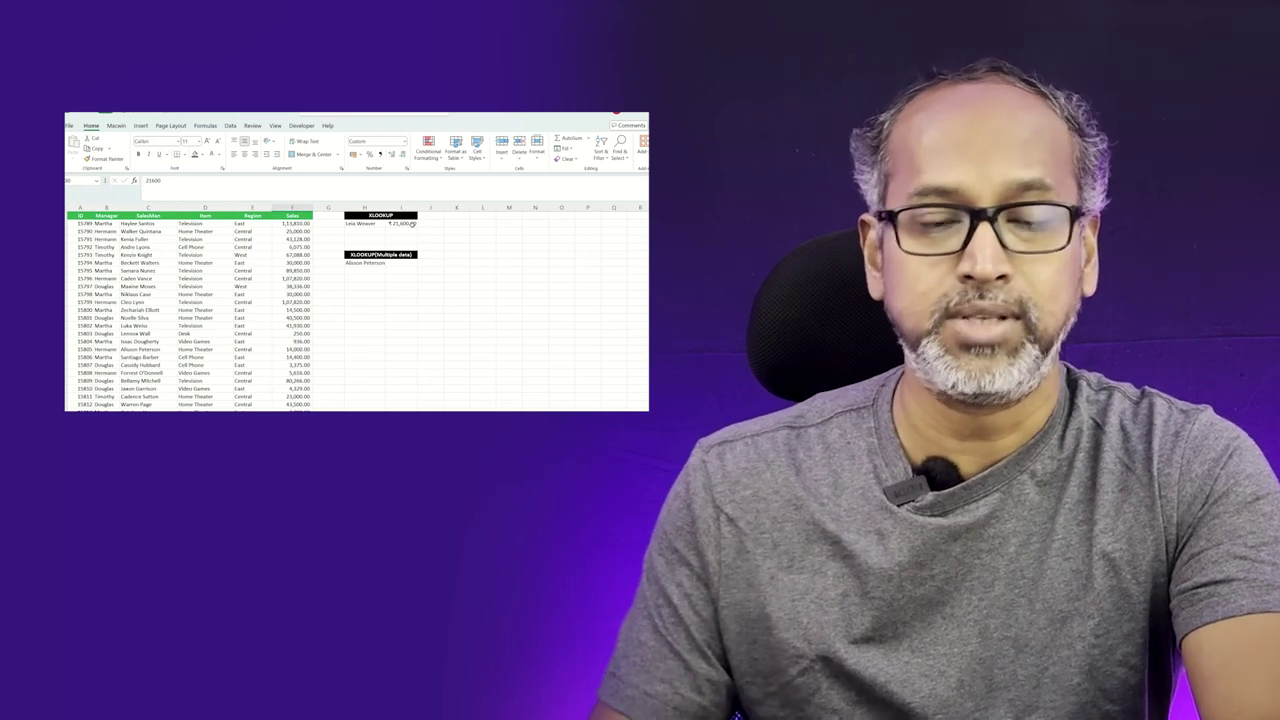
pyautogui.click(410, 224)
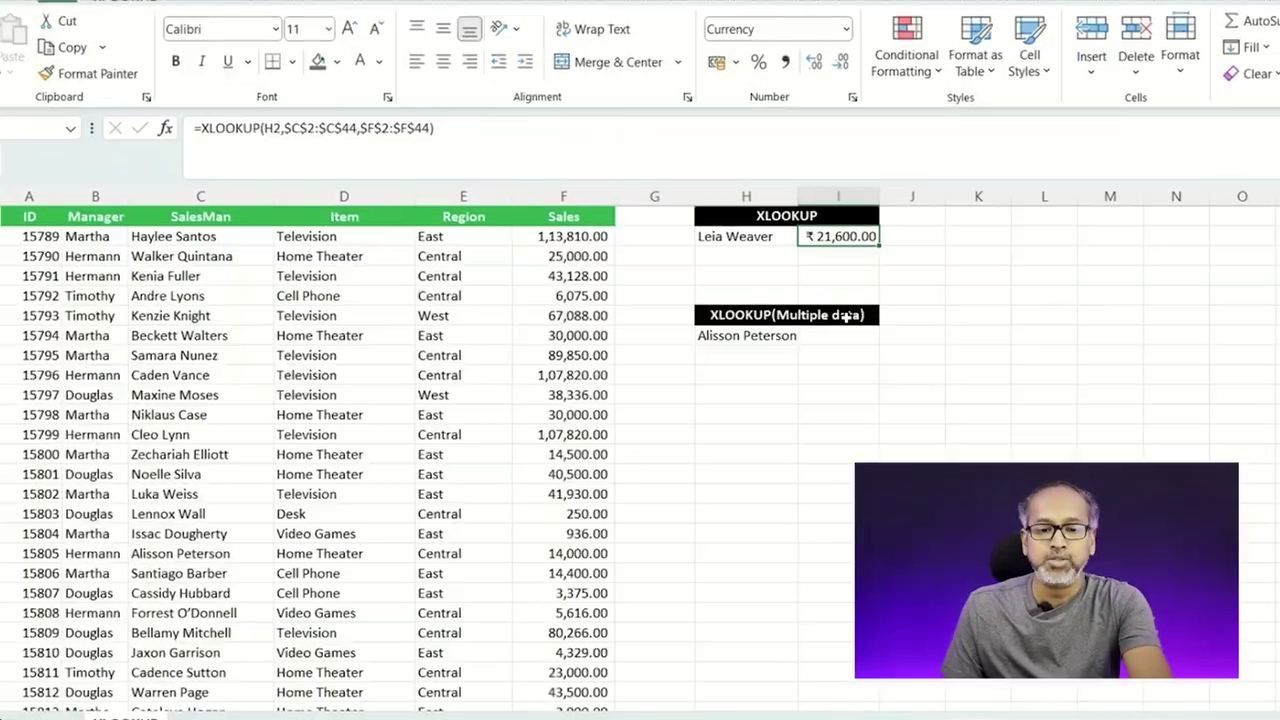
# Step: Widen column I and start =XLOOKUP(H7, in I7 with the name in H7 as lookup value
pyautogui.moveTo(875, 187); pyautogui.dragTo(915, 187)
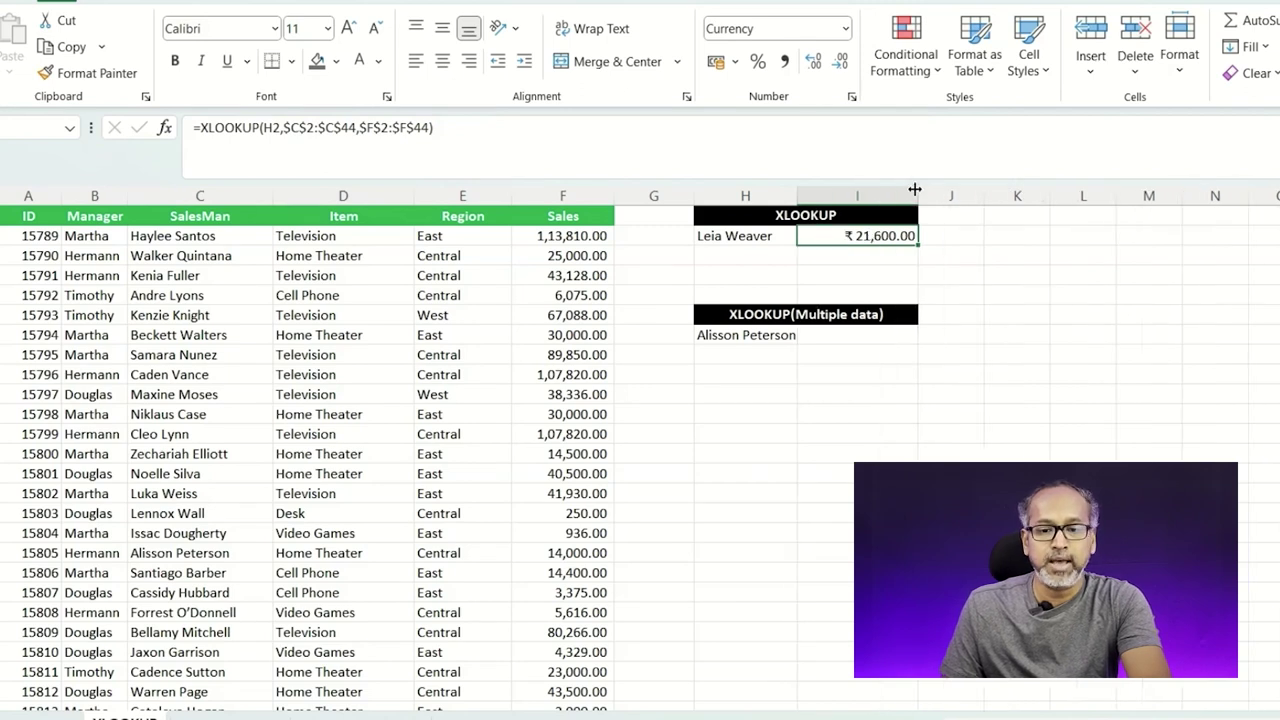
pyautogui.click(748, 337)
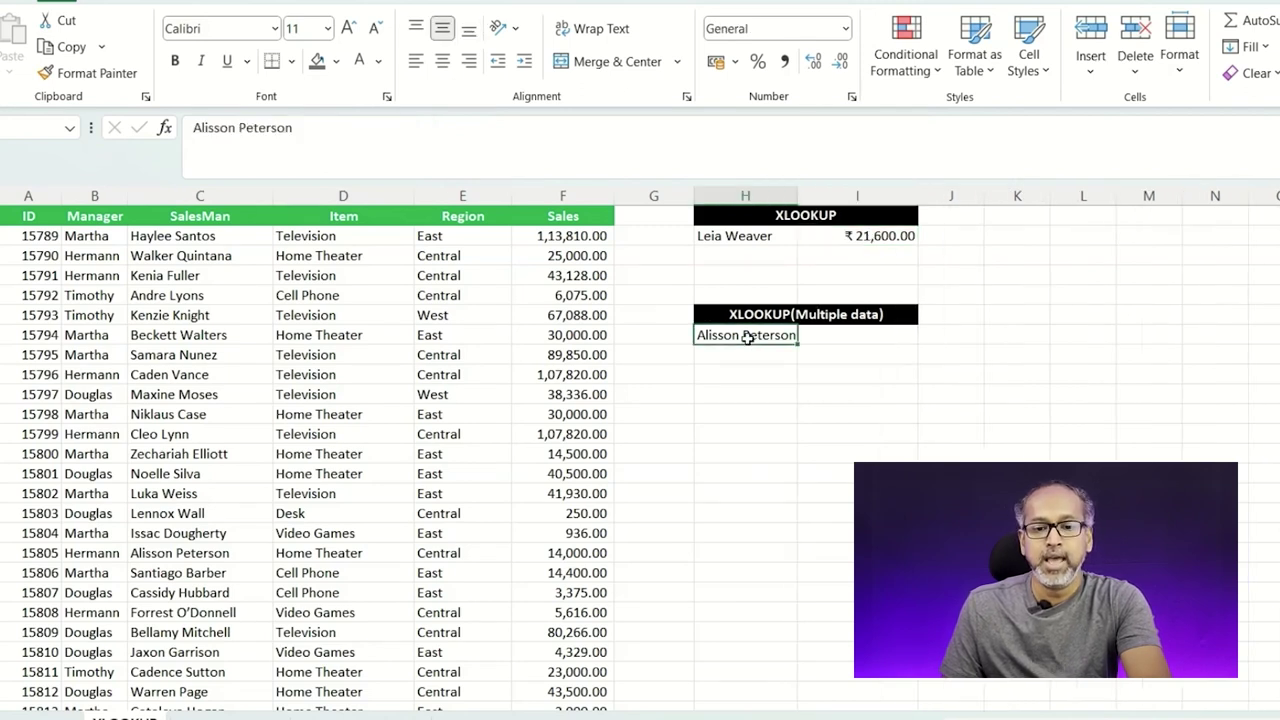
pyautogui.click(867, 333)
pyautogui.write('=xlo')
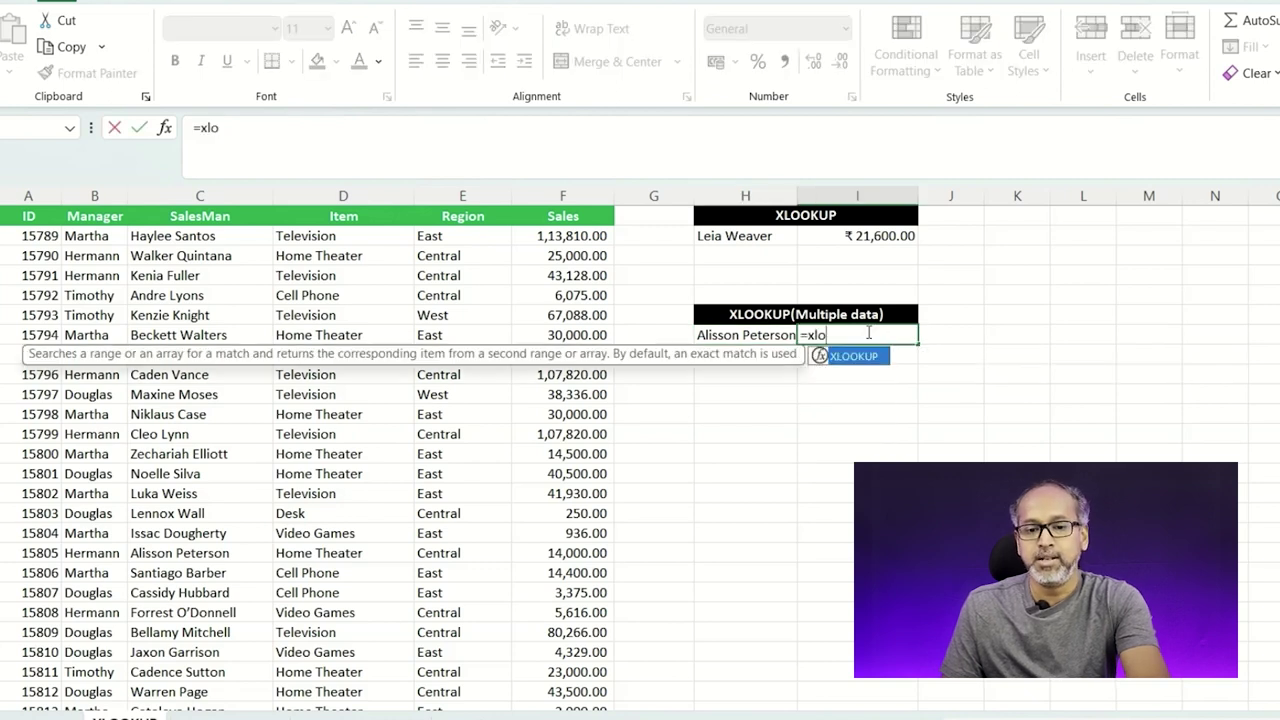
pyautogui.press('Tab')
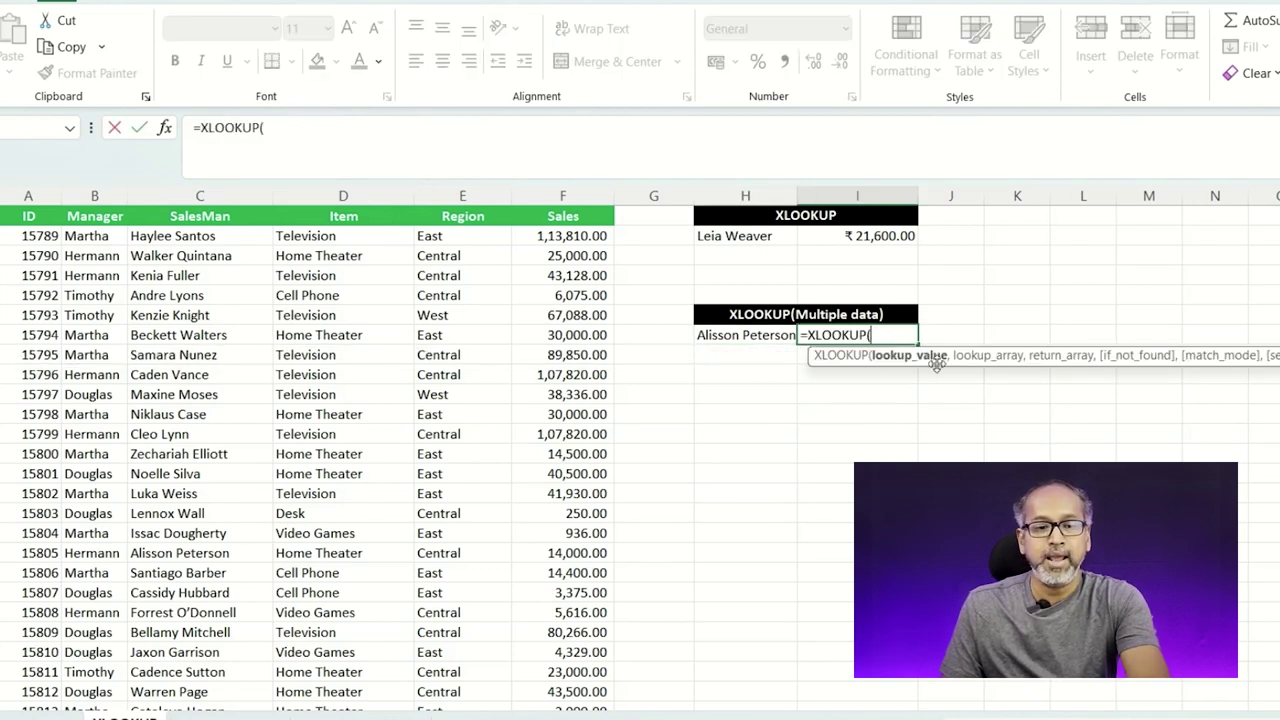
pyautogui.click(765, 337)
pyautogui.write(',')
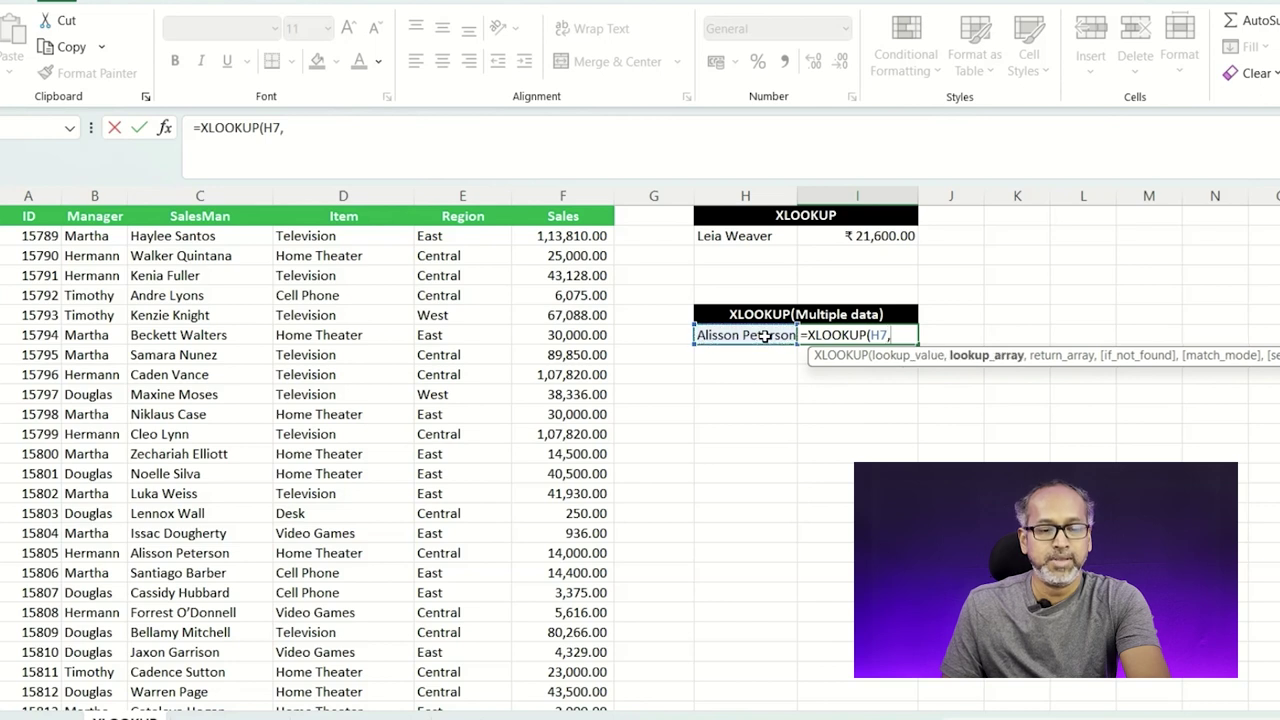
# Step: Finish with lookup range $C$2:$C$44 and return range $E$2:$F$44, spilling Central and 14000
pyautogui.click(190, 238)
pyautogui.hotkey('ctrl', 'shift', 'Down')
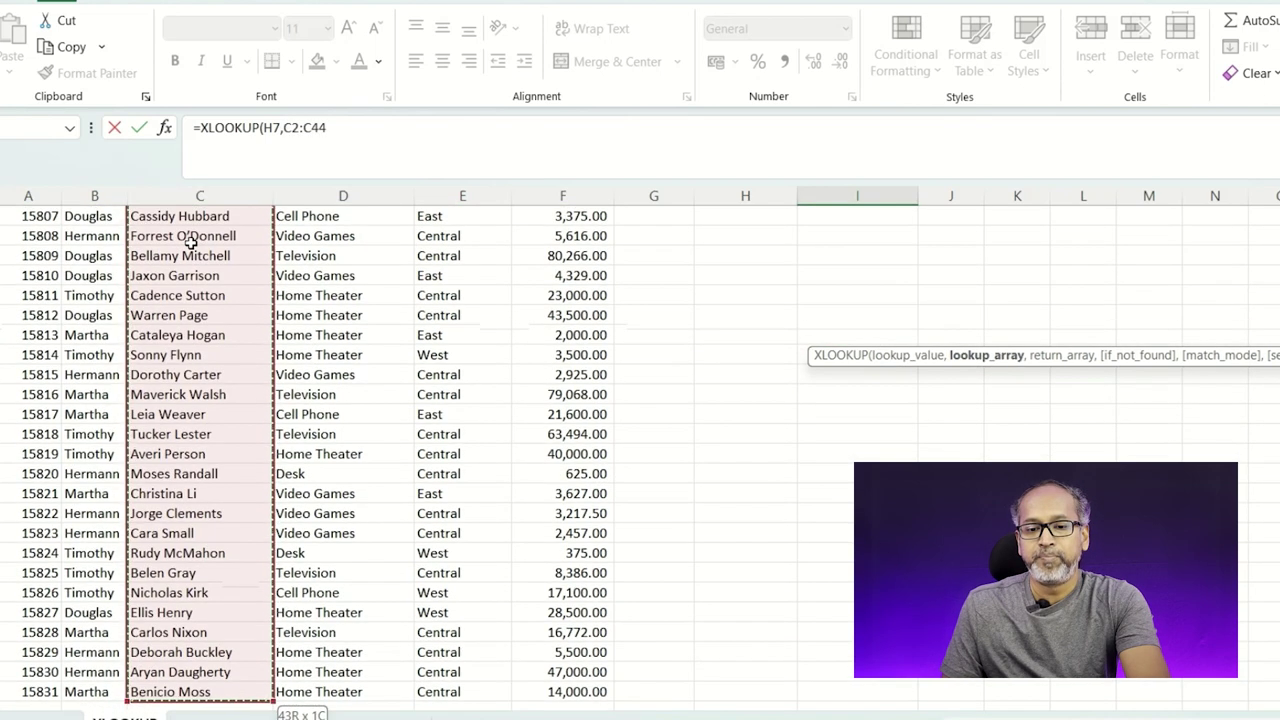
pyautogui.press('F4')
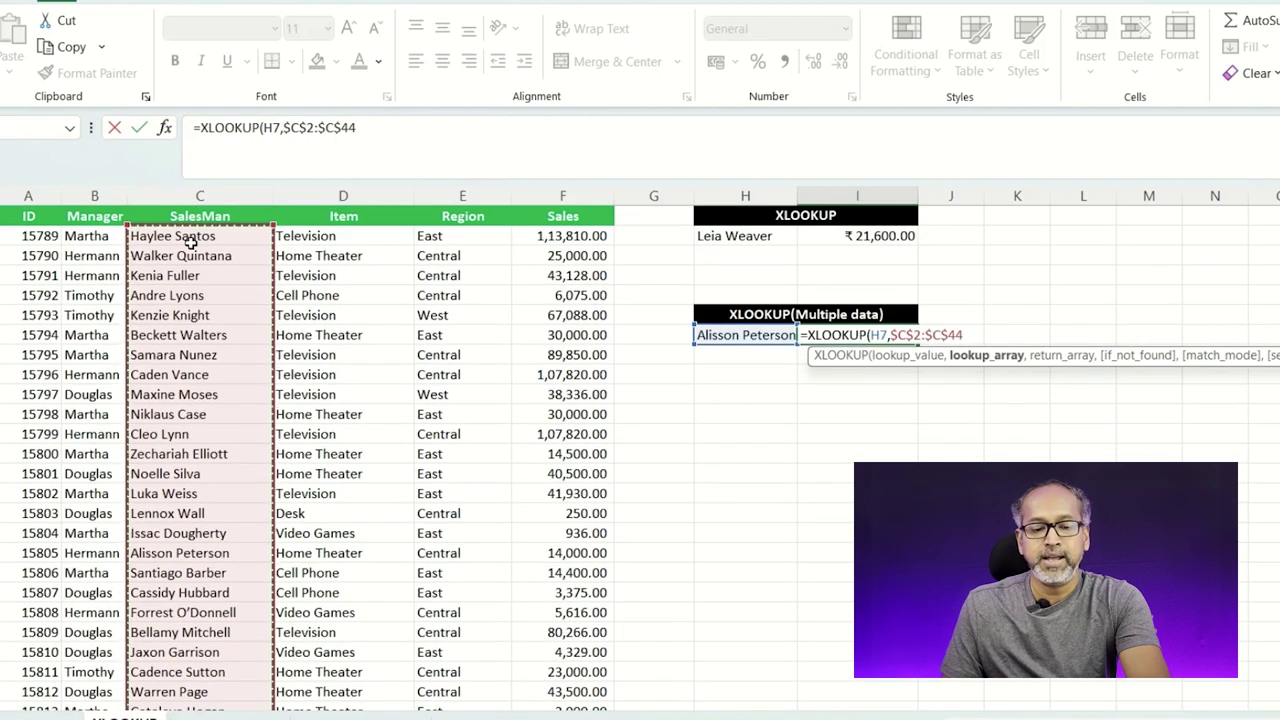
pyautogui.write(',')
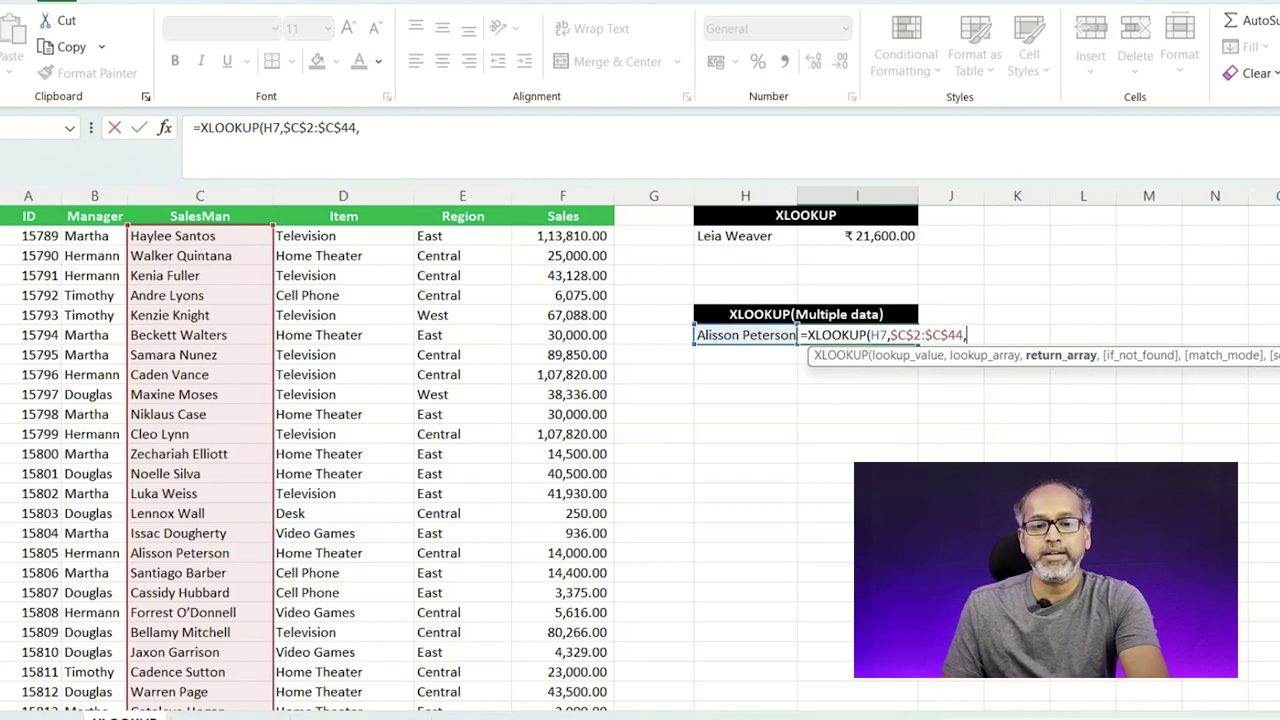
pyautogui.click(453, 236)
pyautogui.hotkey('ctrl', 'shift', 'Down')
pyautogui.hotkey('shift', 'Right')
pyautogui.scroll(6, 628, 489)
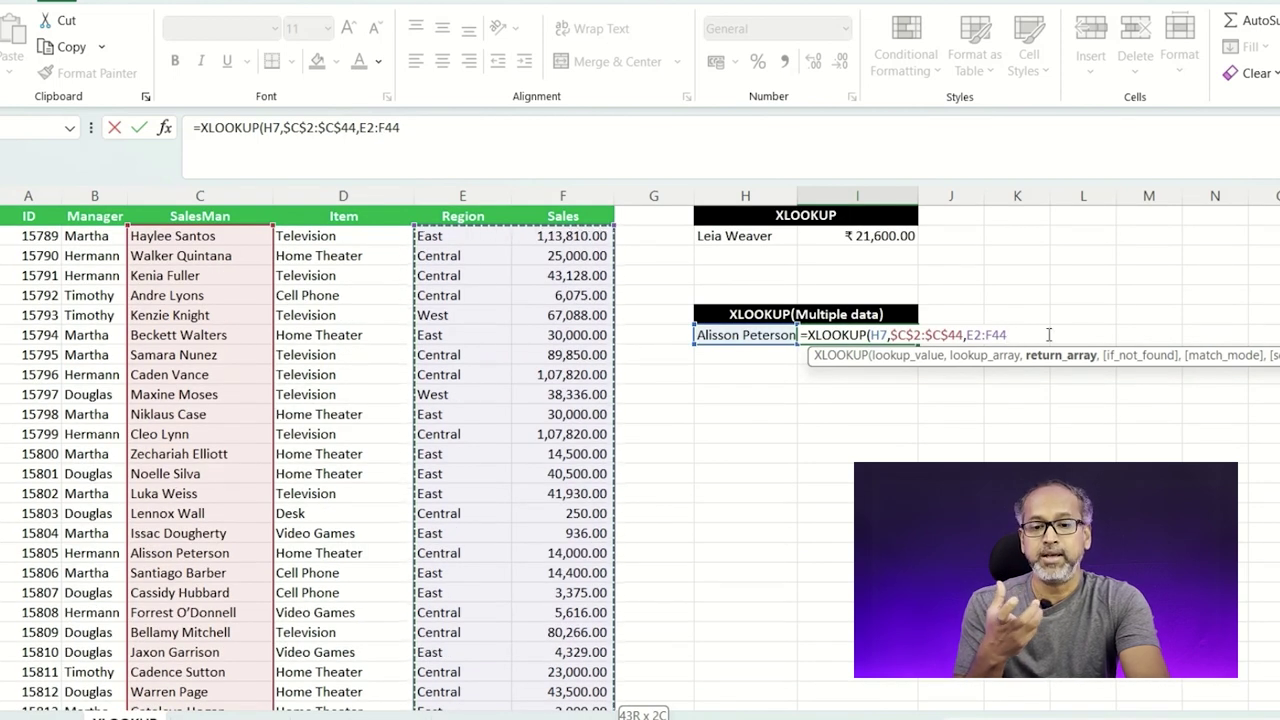
pyautogui.press('F4')
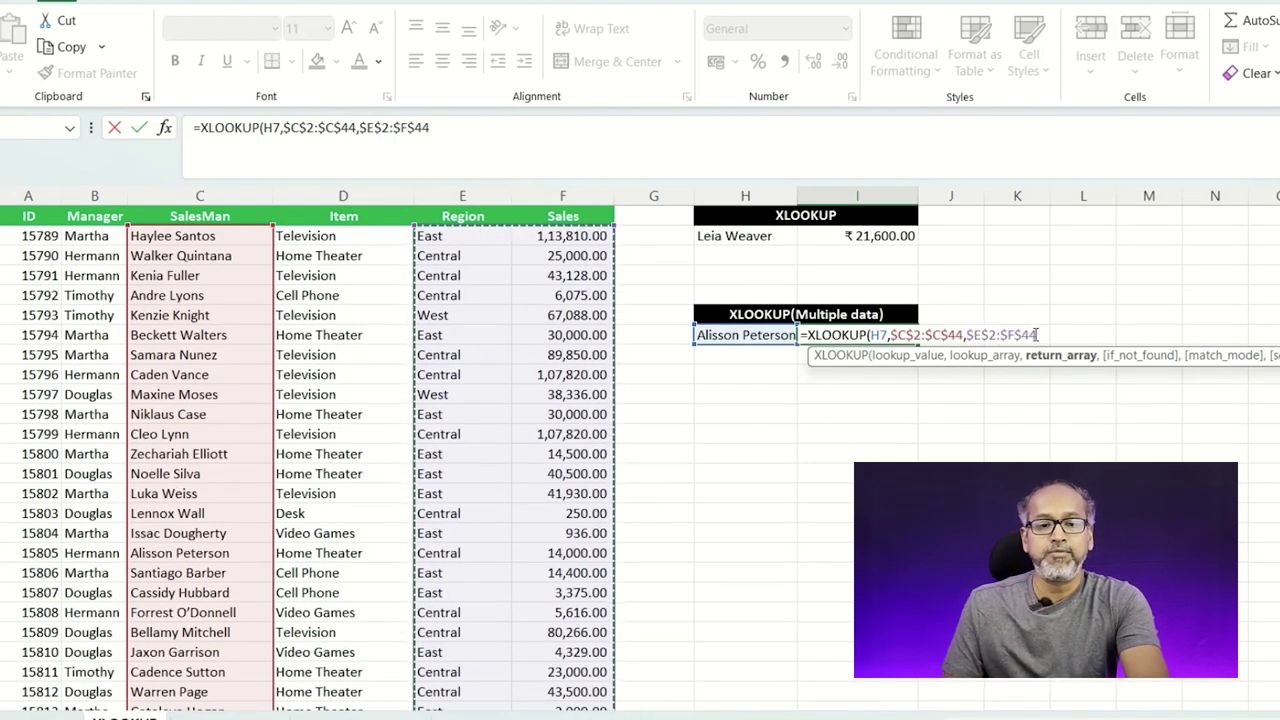
pyautogui.press('Return')
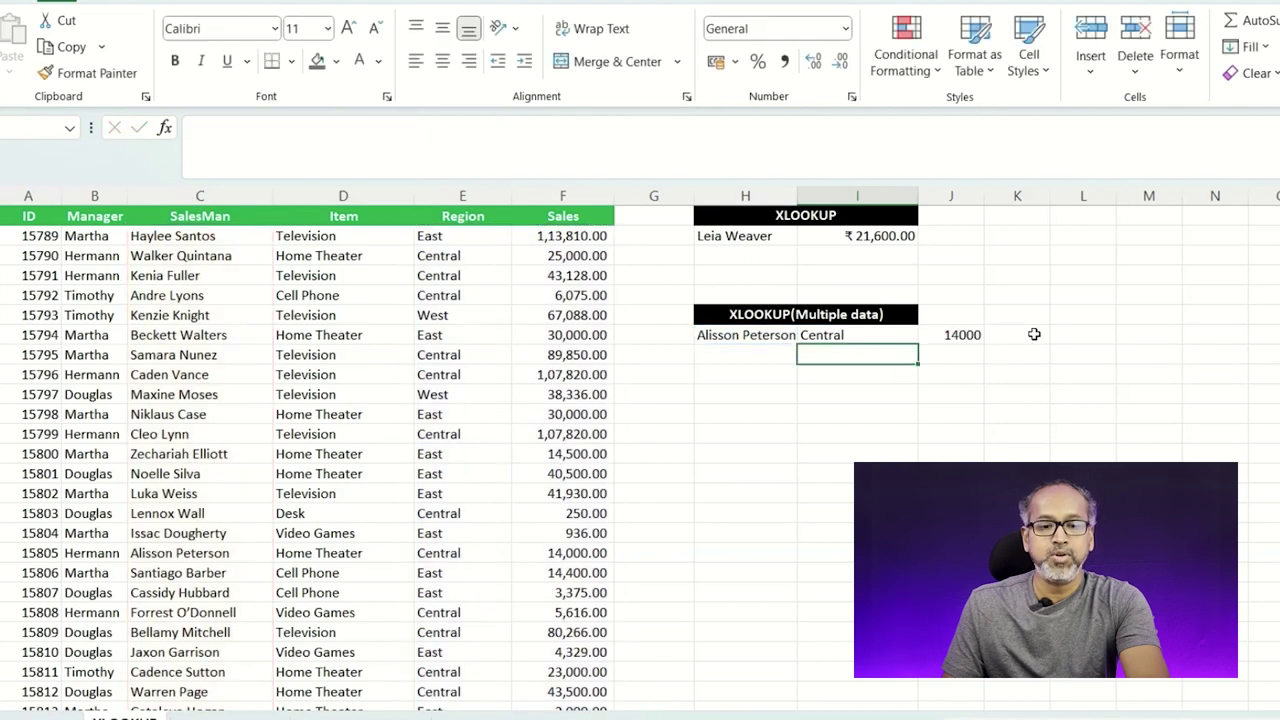
pyautogui.click(845, 340)
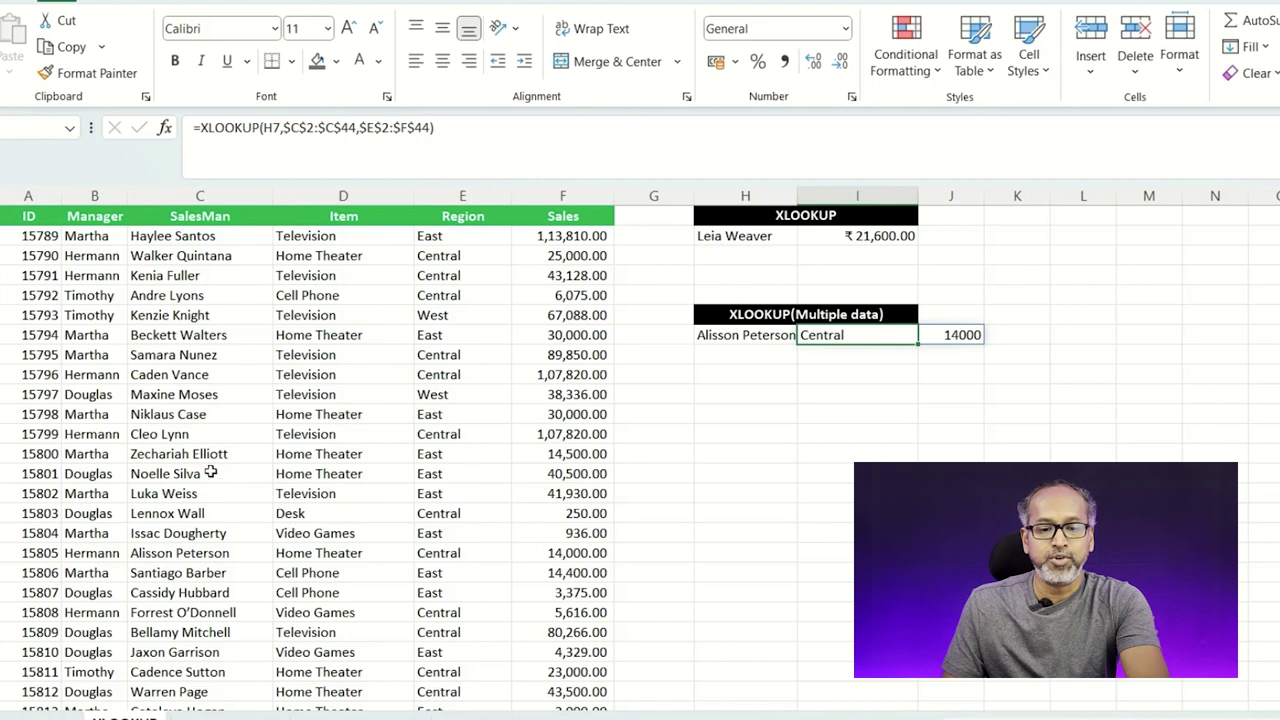
# Step: Append ,"Not Found" as the fourth argument of I7's XLOOKUP after checking the source row
pyautogui.moveTo(193, 557); pyautogui.dragTo(556, 553)
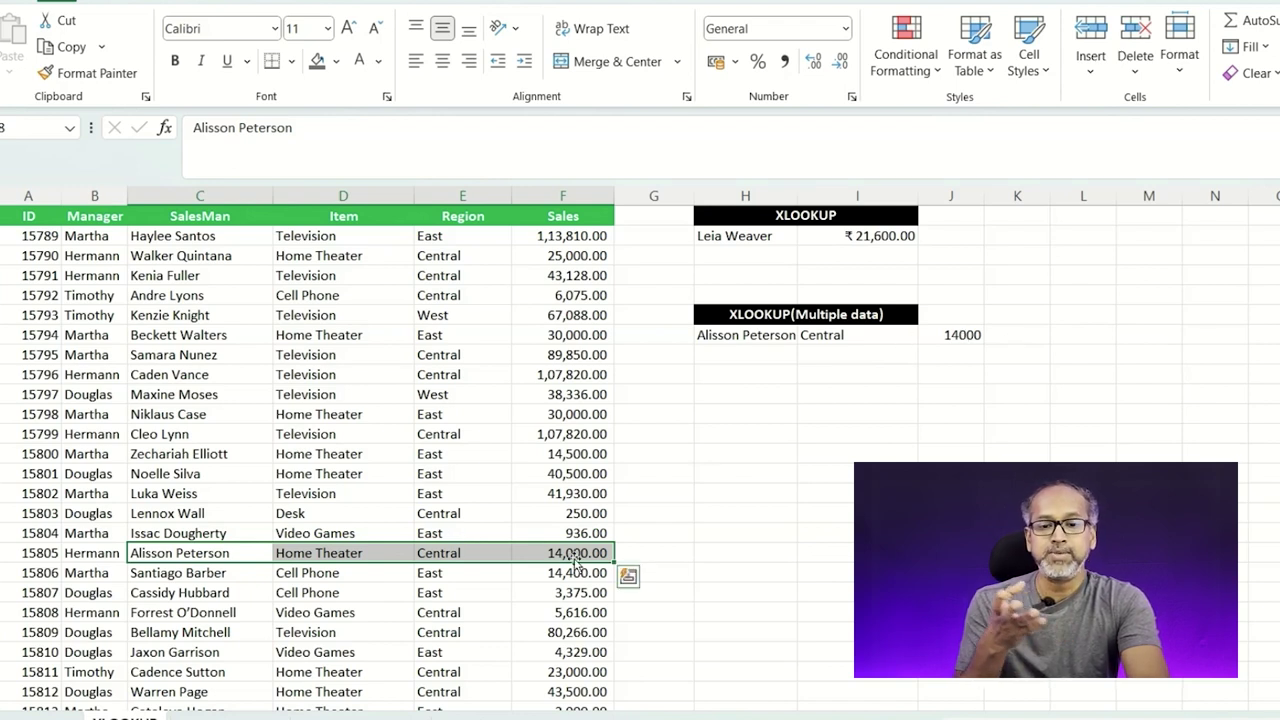
pyautogui.click(830, 337)
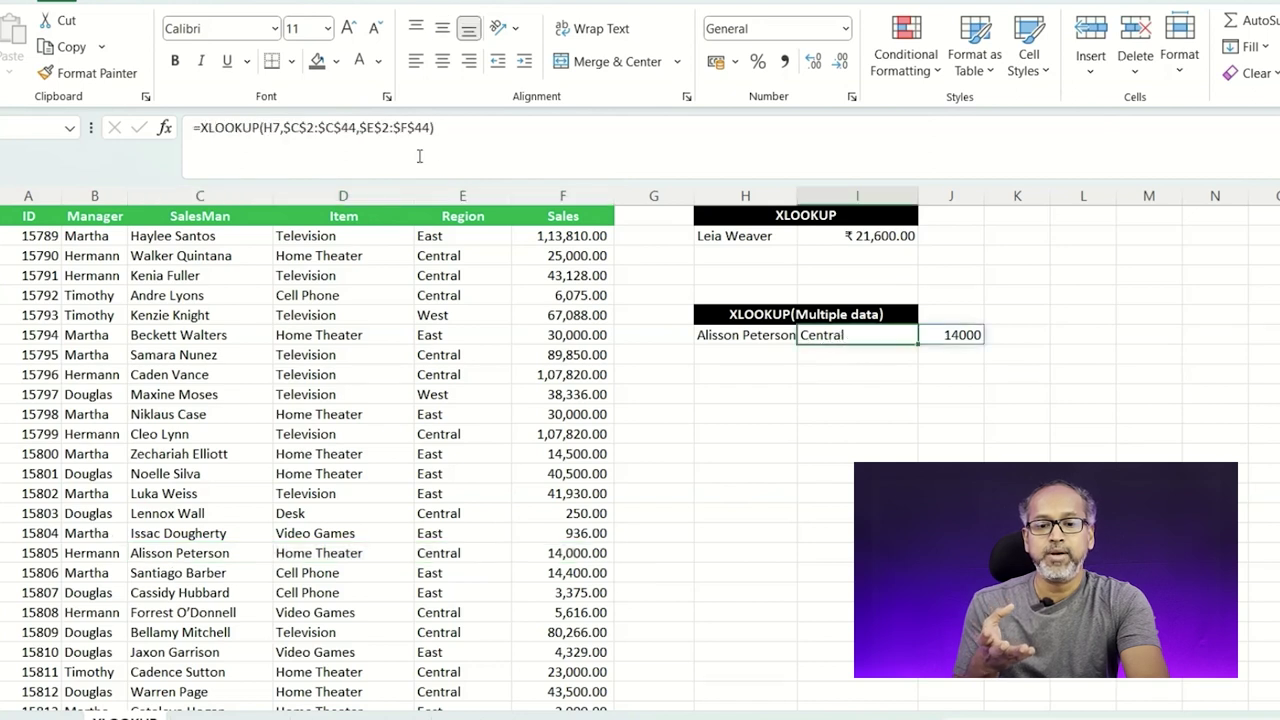
pyautogui.click(432, 127)
pyautogui.write(',"Not Found"')
pyautogui.press('Return')
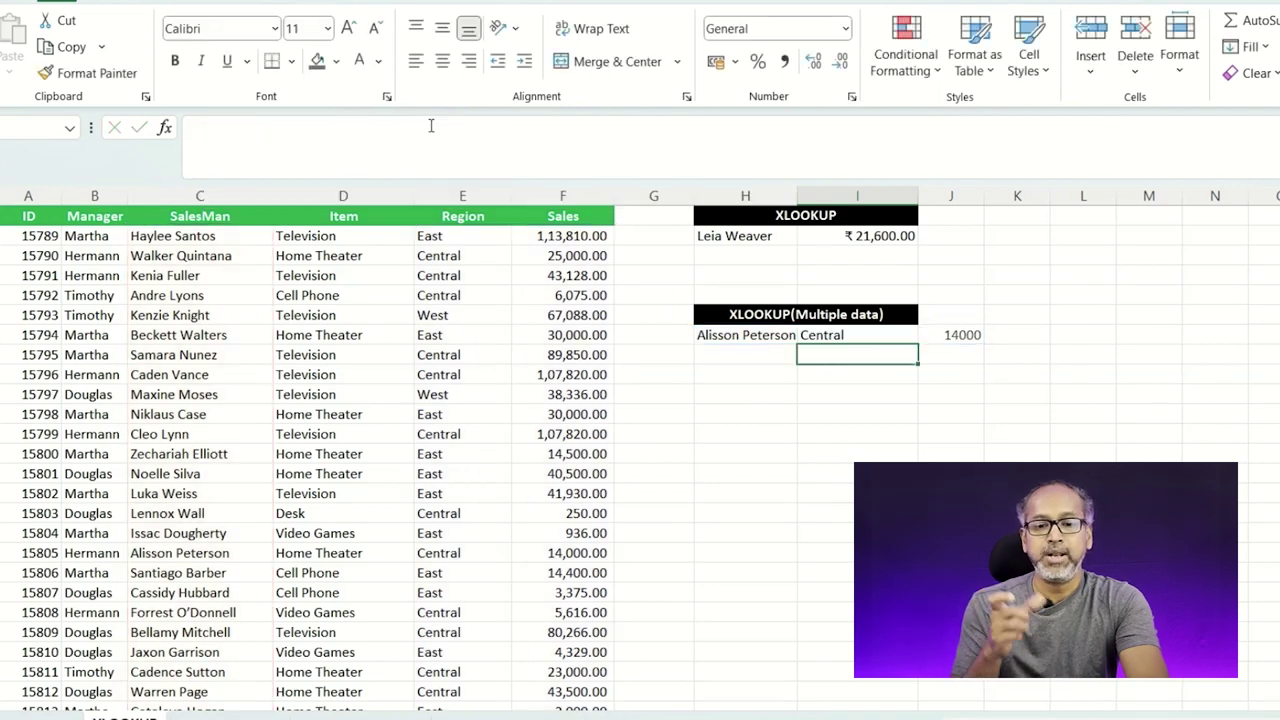
# Step: Replace H7's name with one not in the list, confirm I7 shows Not Found, and glance at the SalesMan sheet
pyautogui.click(742, 338)
pyautogui.moveTo(309, 129); pyautogui.dragTo(192, 129)
pyautogui.write('Lisa')
pyautogui.press('Return')
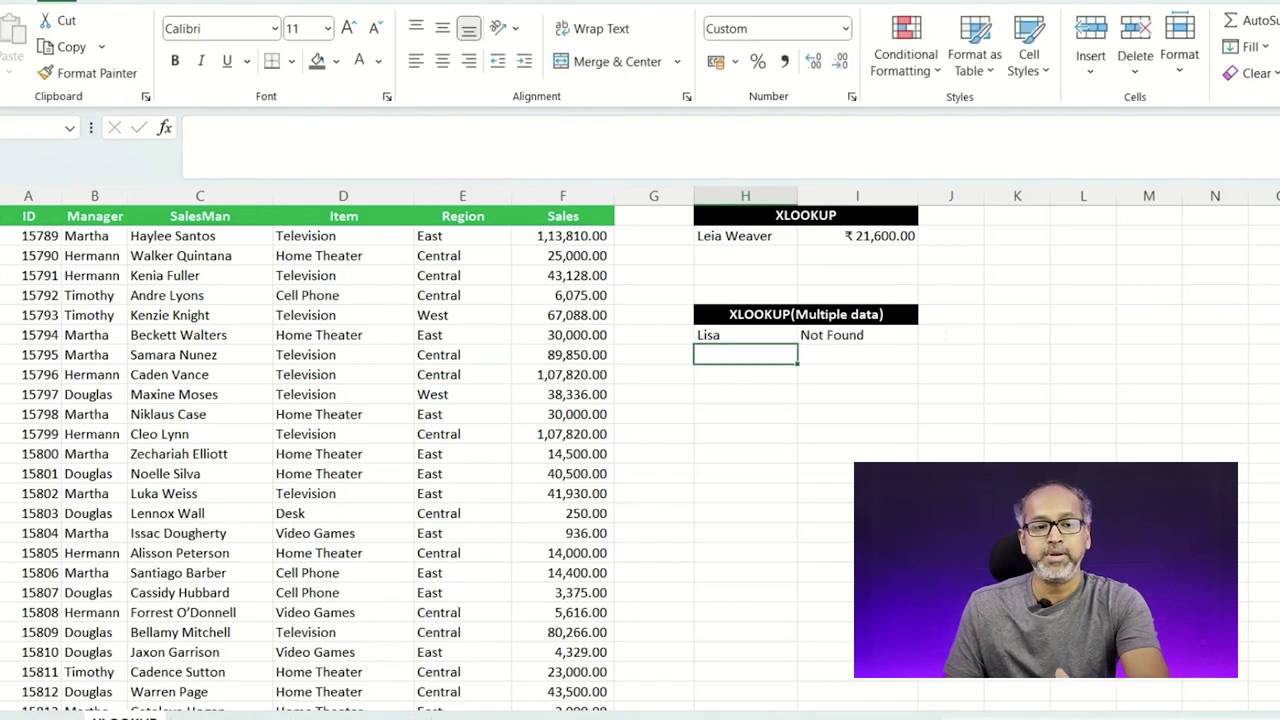
pyautogui.click(845, 340)
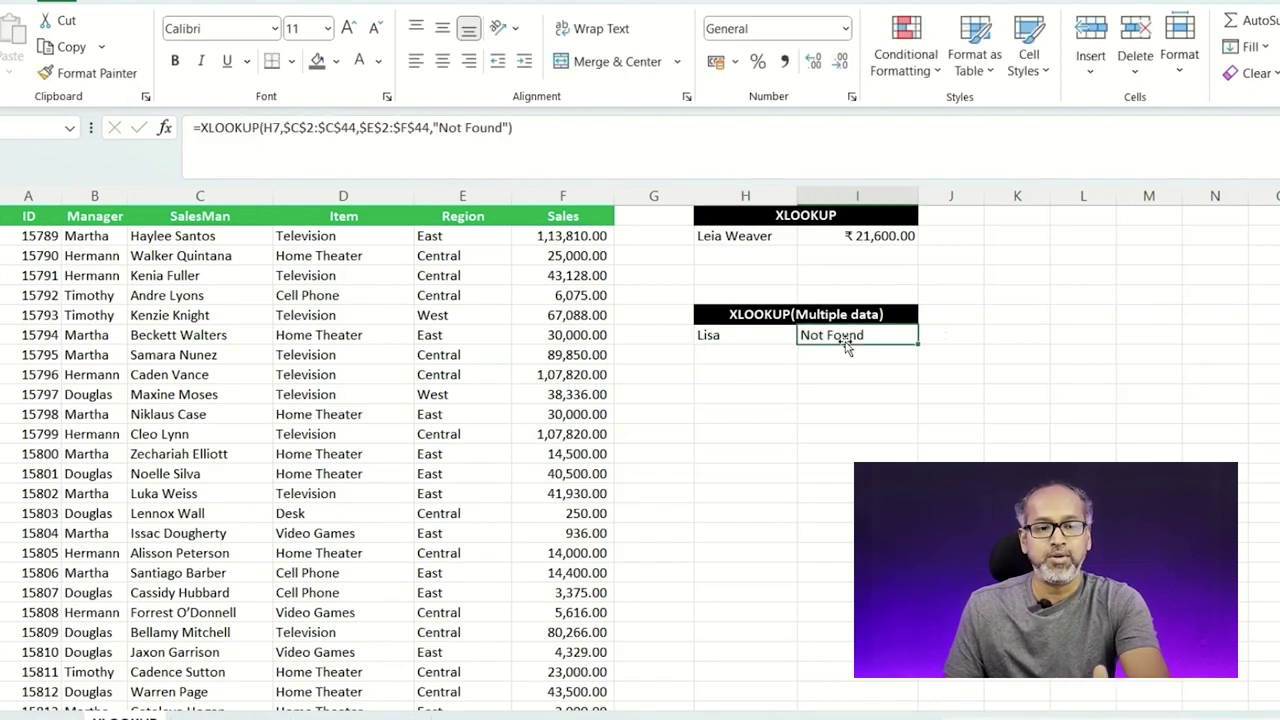
pyautogui.hotkey('ctrl', 'pagedown')
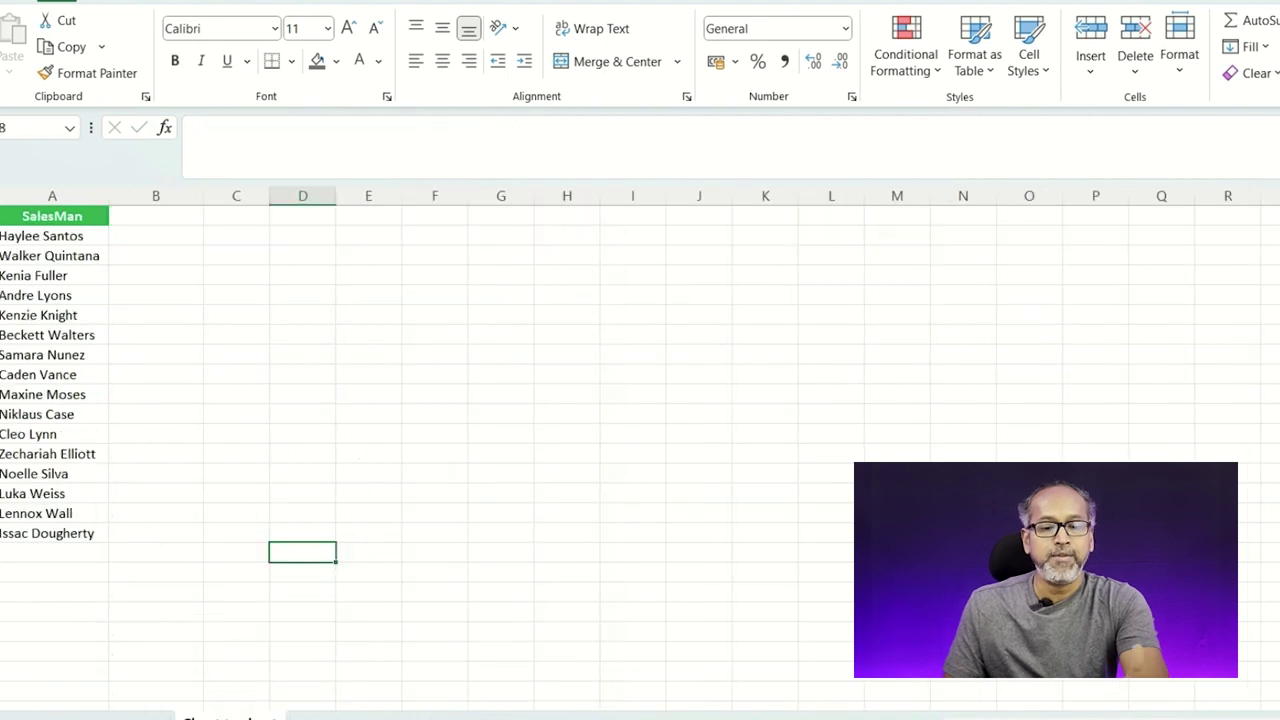
pyautogui.hotkey('ctrl', 'pageup')
# Step: On the SalesMan sheet, start =XLOOKUP(A2, in B2 using the first name as lookup value
pyautogui.hotkey('ctrl', 'pagedown')
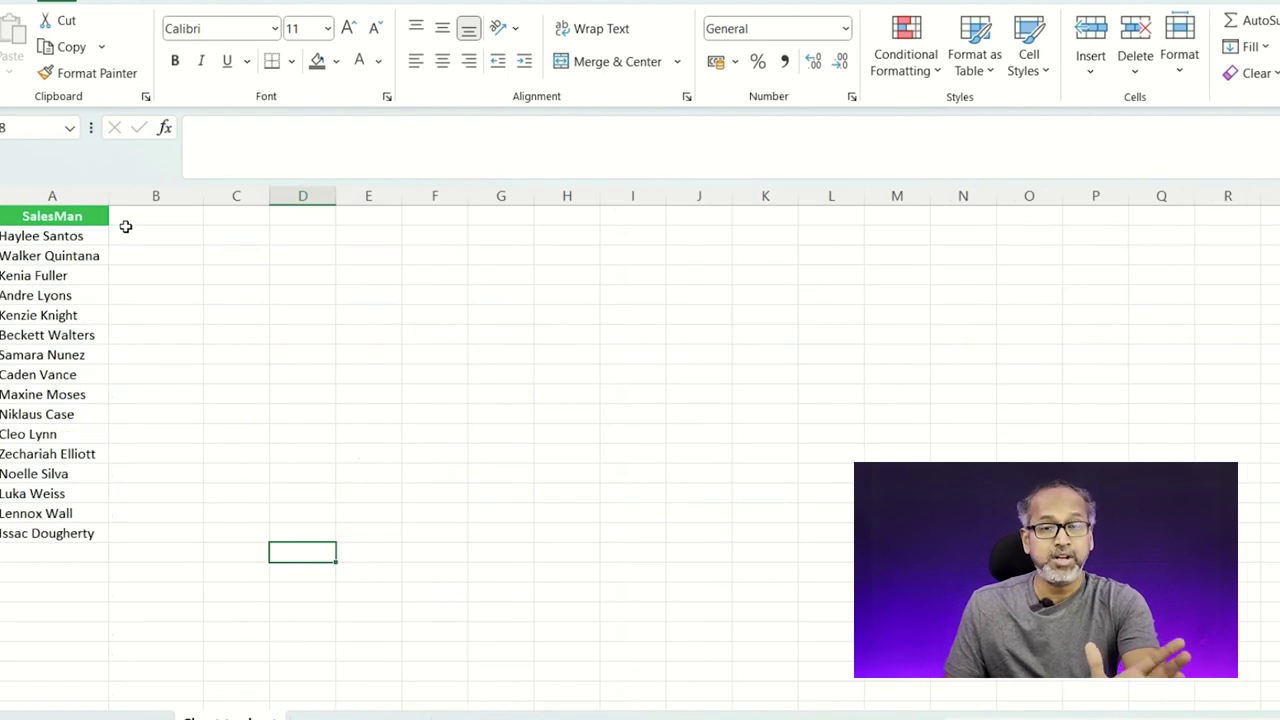
pyautogui.hotkey('ctrl', 'pageup')
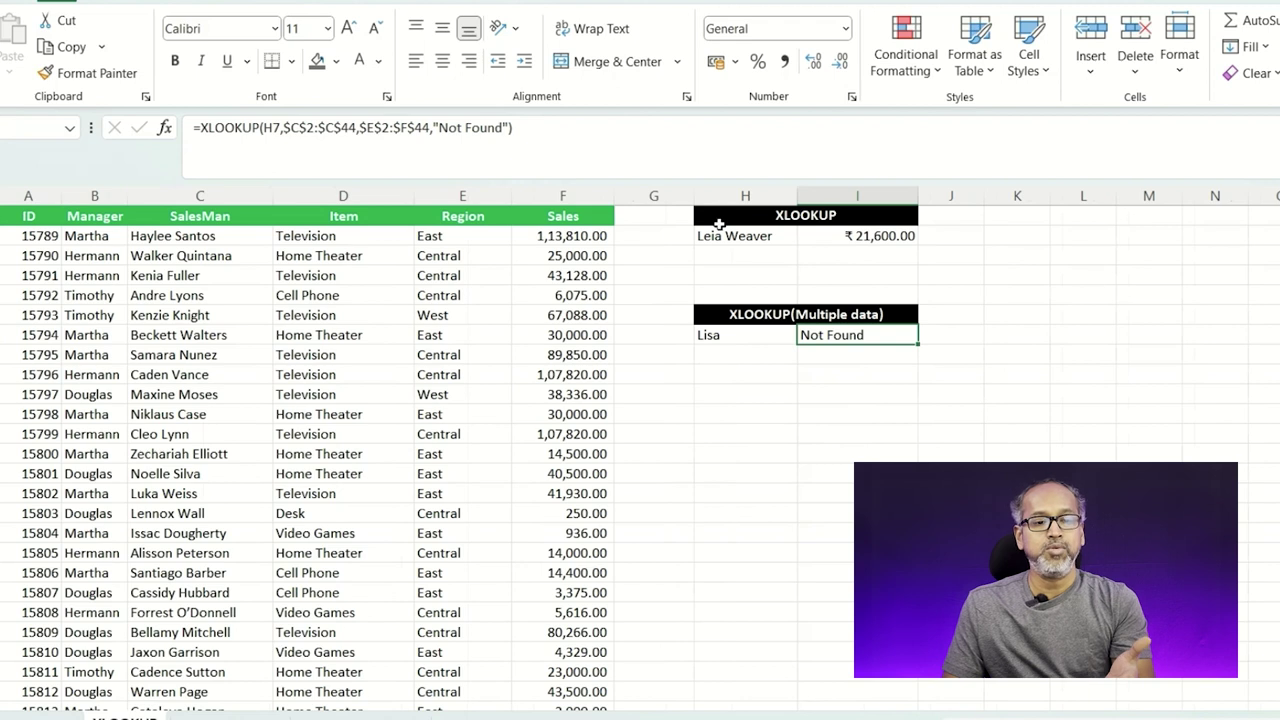
pyautogui.hotkey('ctrl', 'pagedown')
pyautogui.click(143, 235)
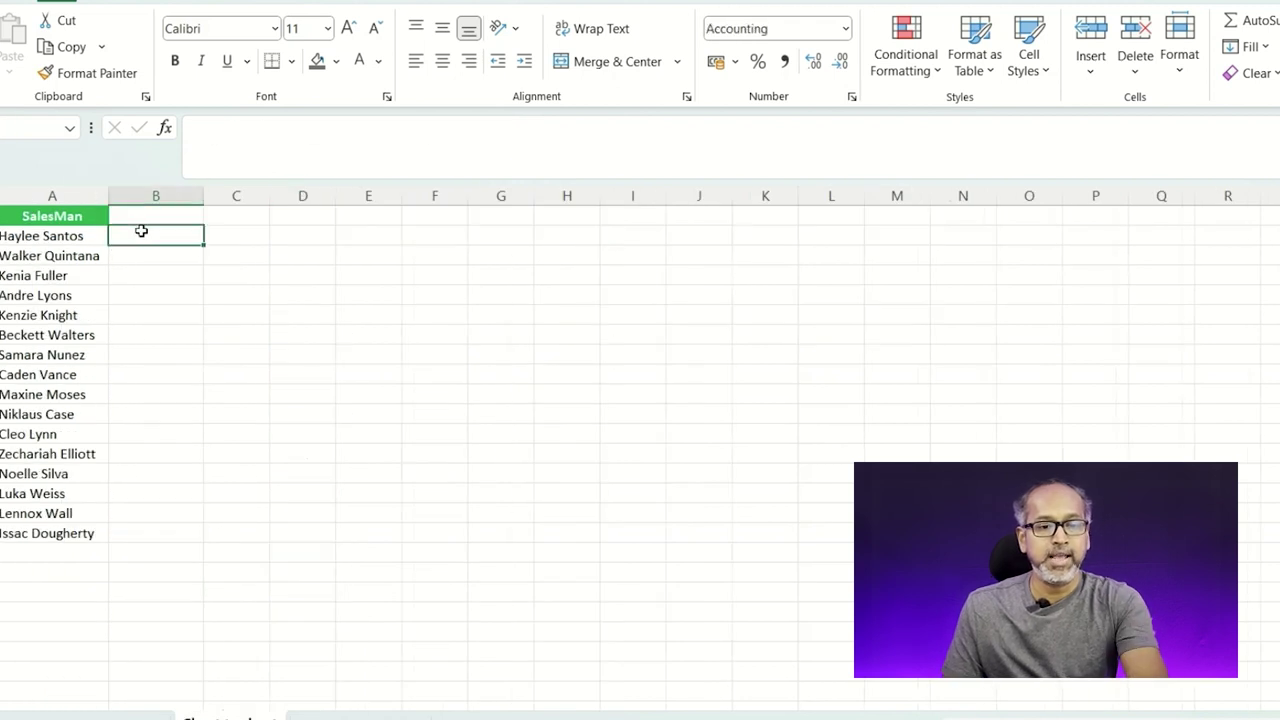
pyautogui.write('=x')
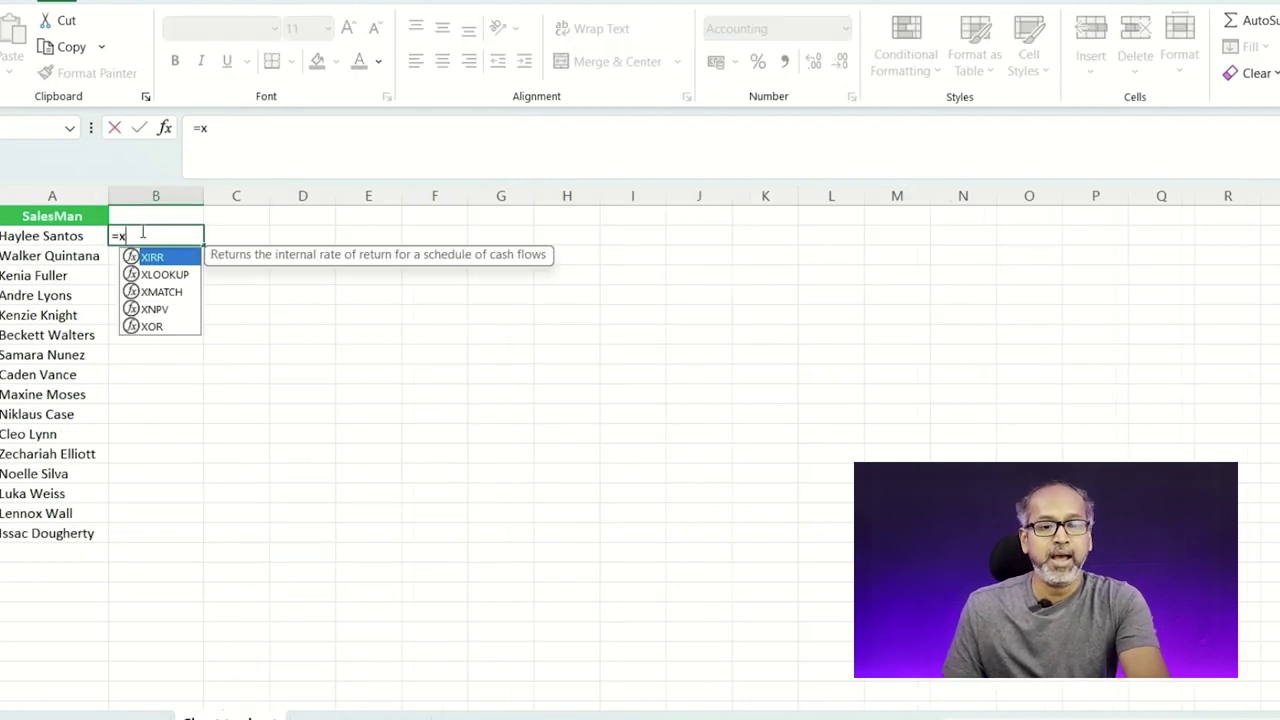
pyautogui.press('Down')
pyautogui.press('Tab')
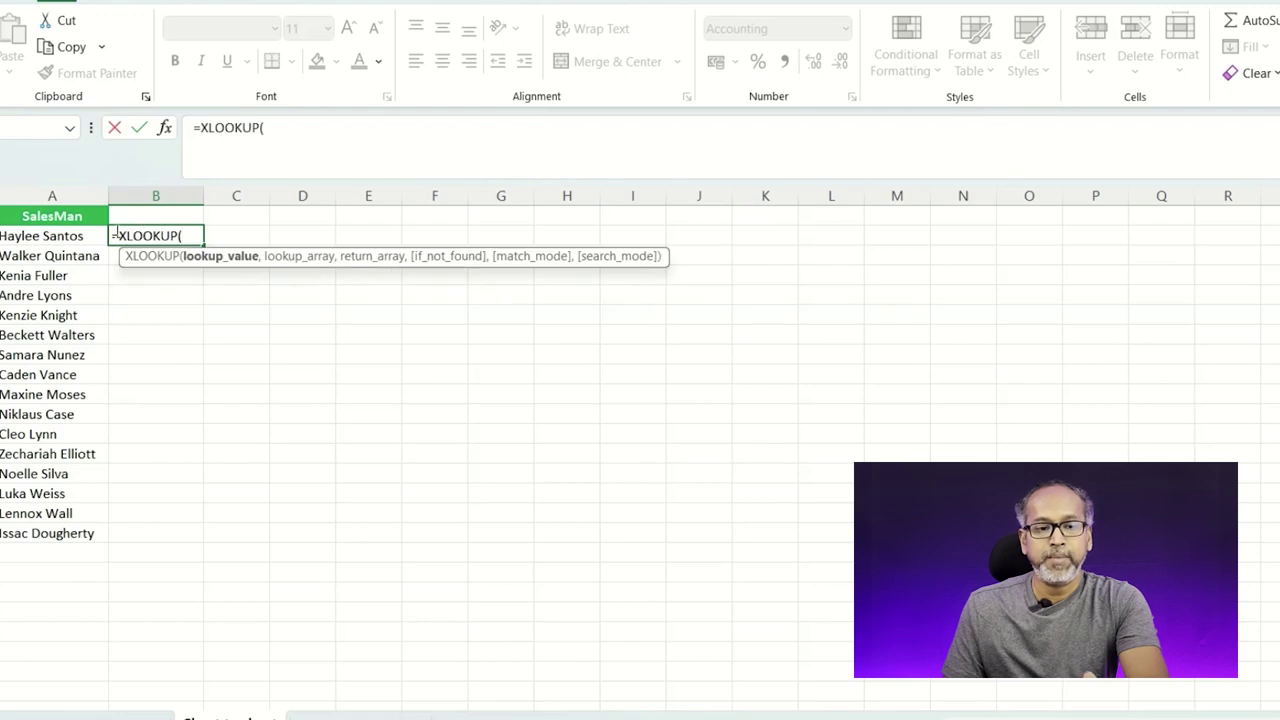
pyautogui.click(48, 236)
pyautogui.write(',')
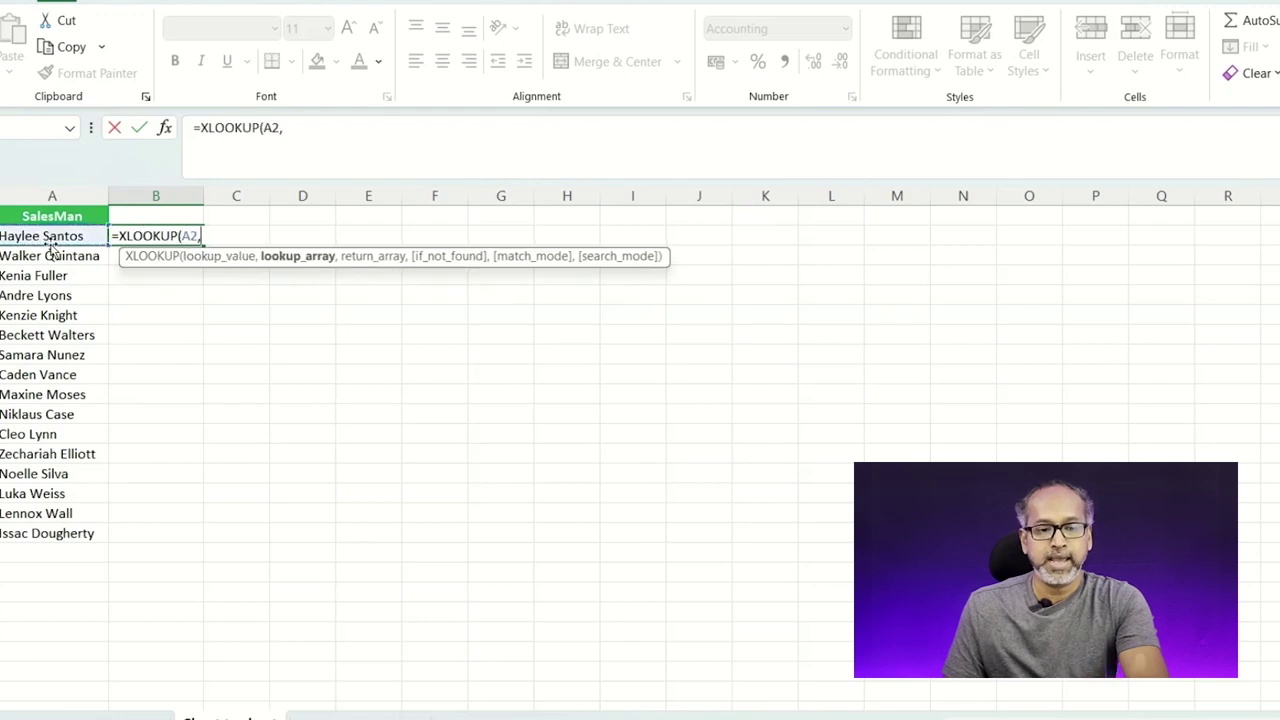
# Step: Add XLOOKUP!$C$2:$C$44 and XLOOKUP!$F$2:$F$44 as the lookup and return ranges and commit
pyautogui.click(125, 717)
pyautogui.click(225, 235)
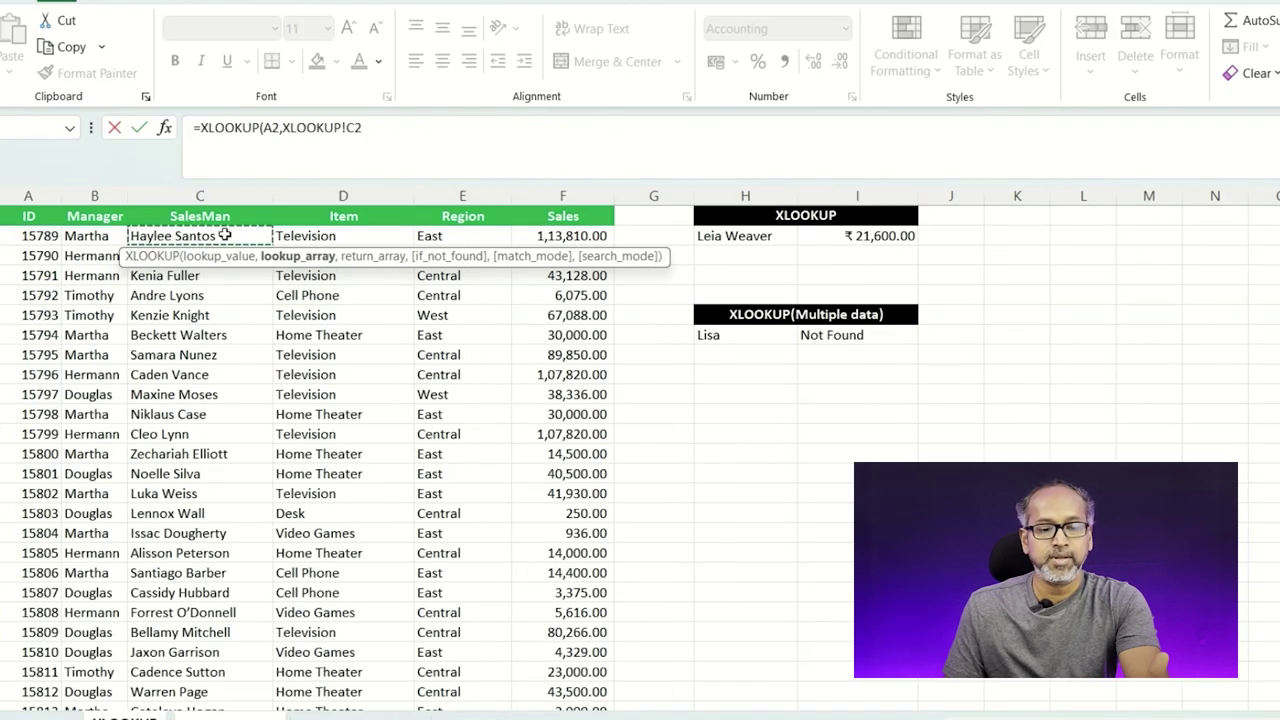
pyautogui.hotkey('ctrl', 'shift', 'Down')
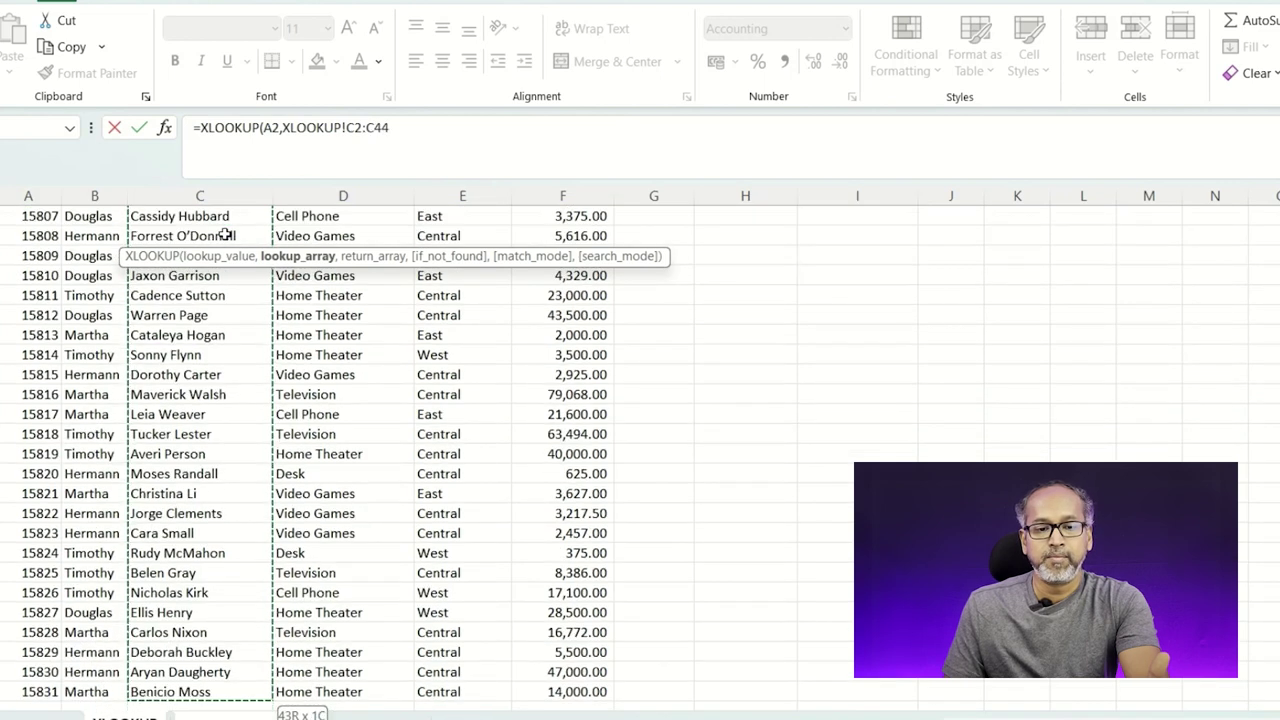
pyautogui.press('F4')
pyautogui.write(',')
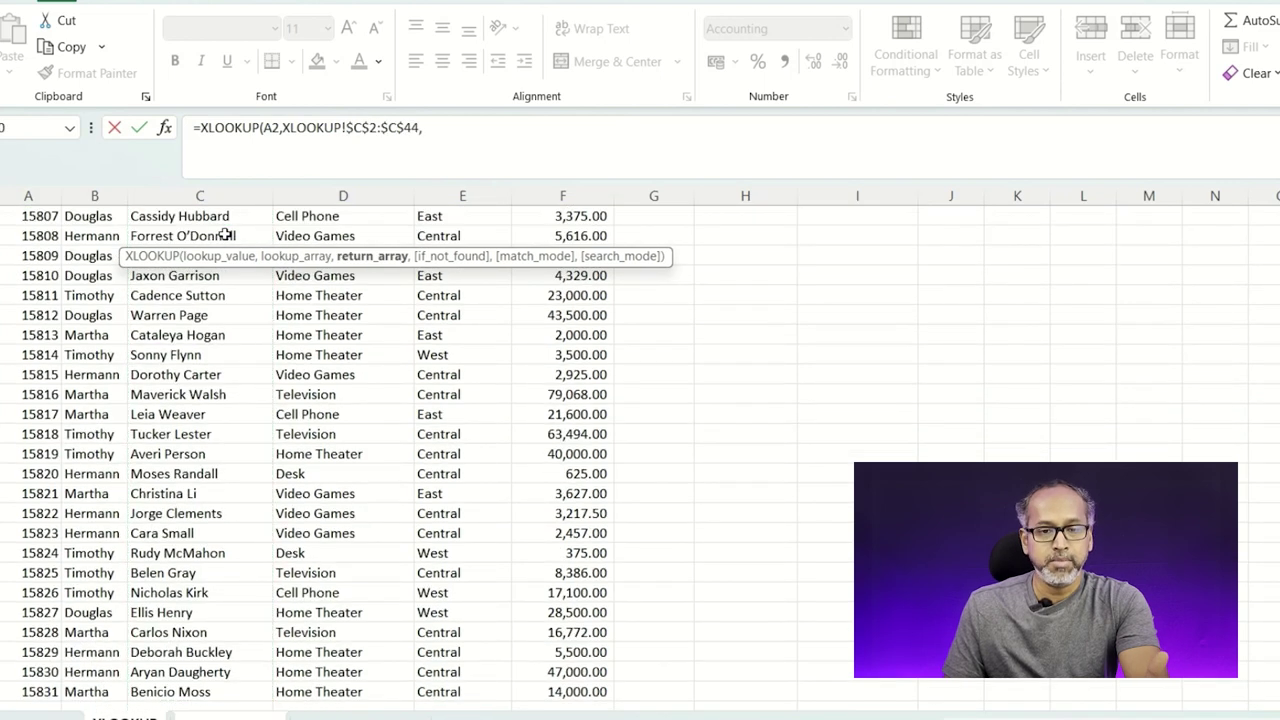
pyautogui.scroll(1, 512, 414)
pyautogui.scroll(6, 512, 414)
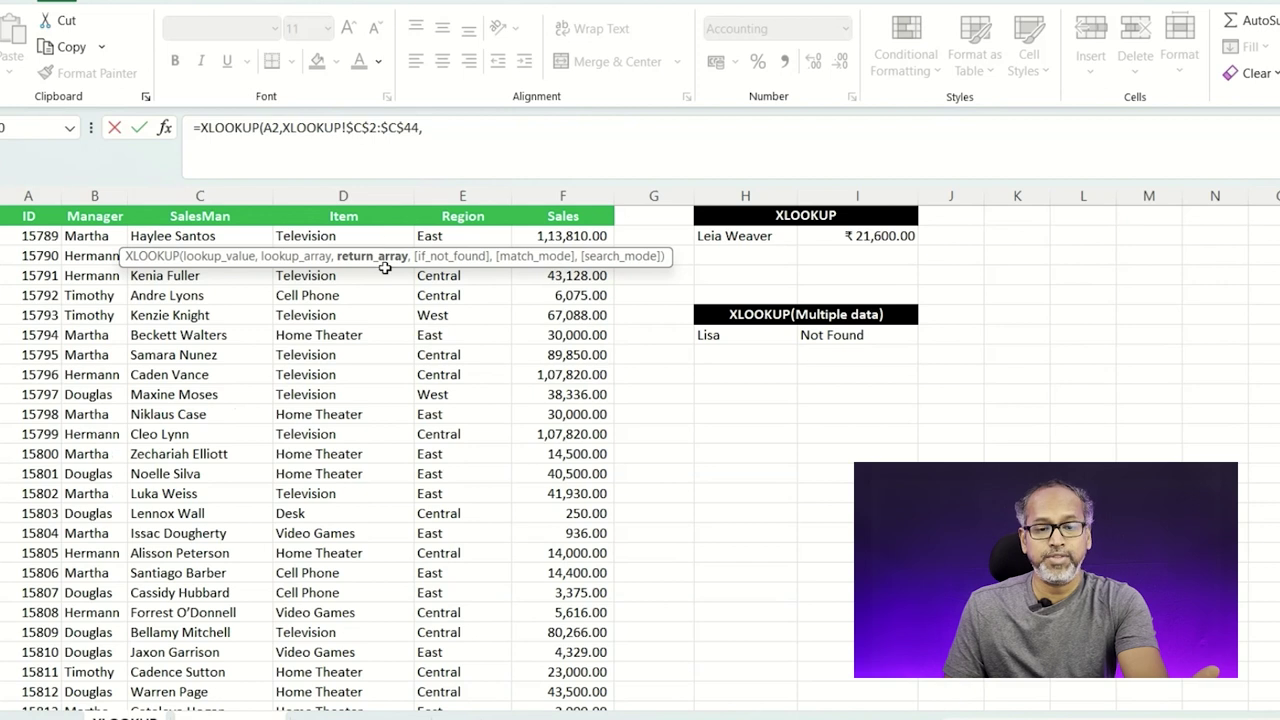
pyautogui.click(570, 233)
pyautogui.hotkey('ctrl', 'shift', 'Down')
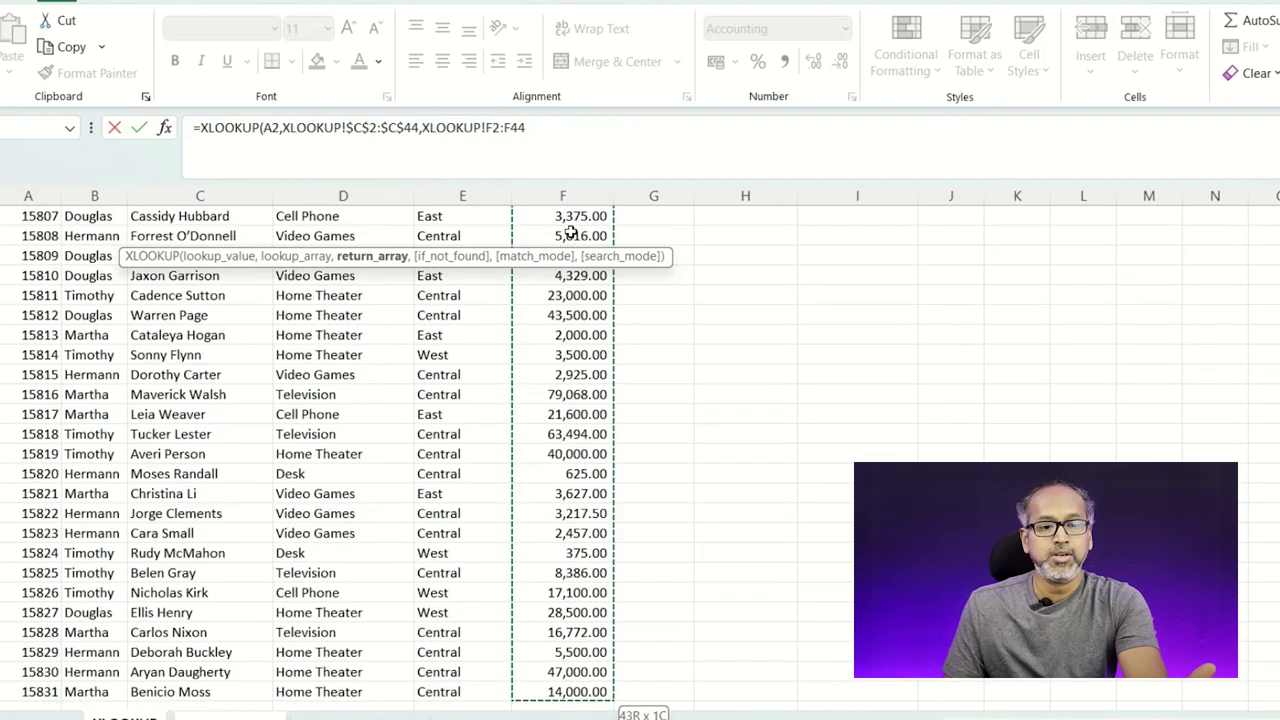
pyautogui.press('F4')
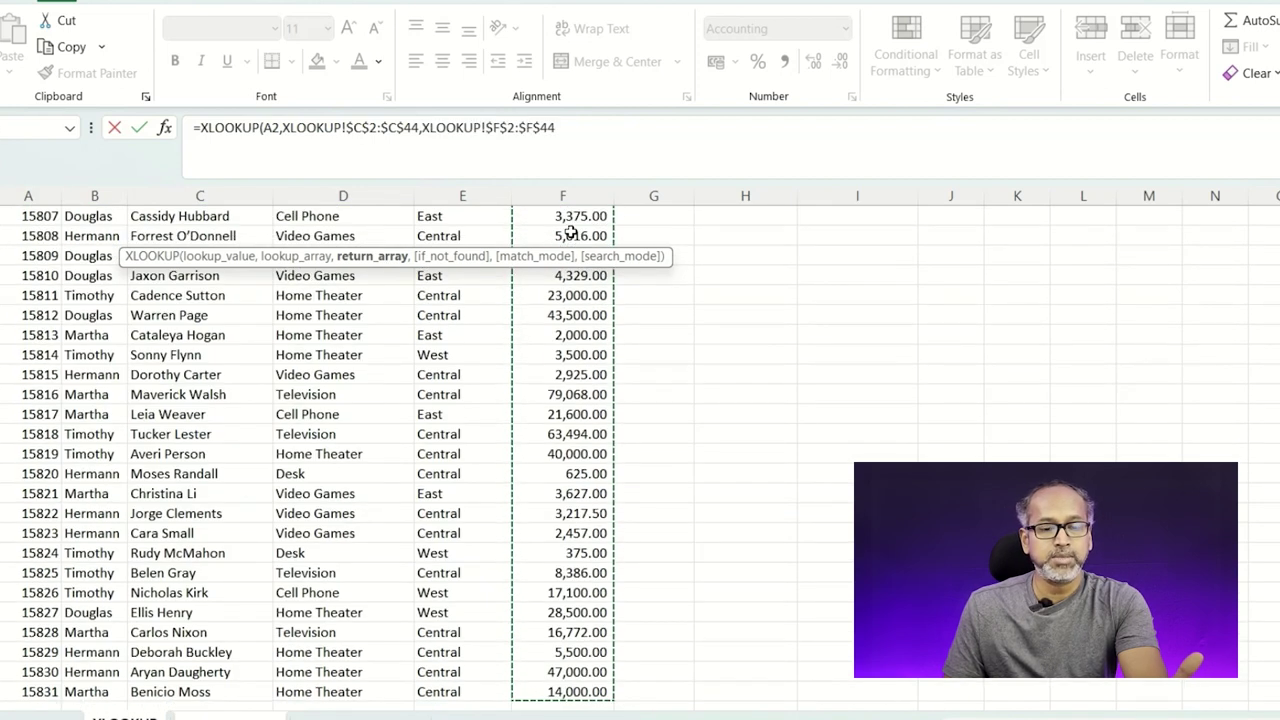
pyautogui.press('Return')
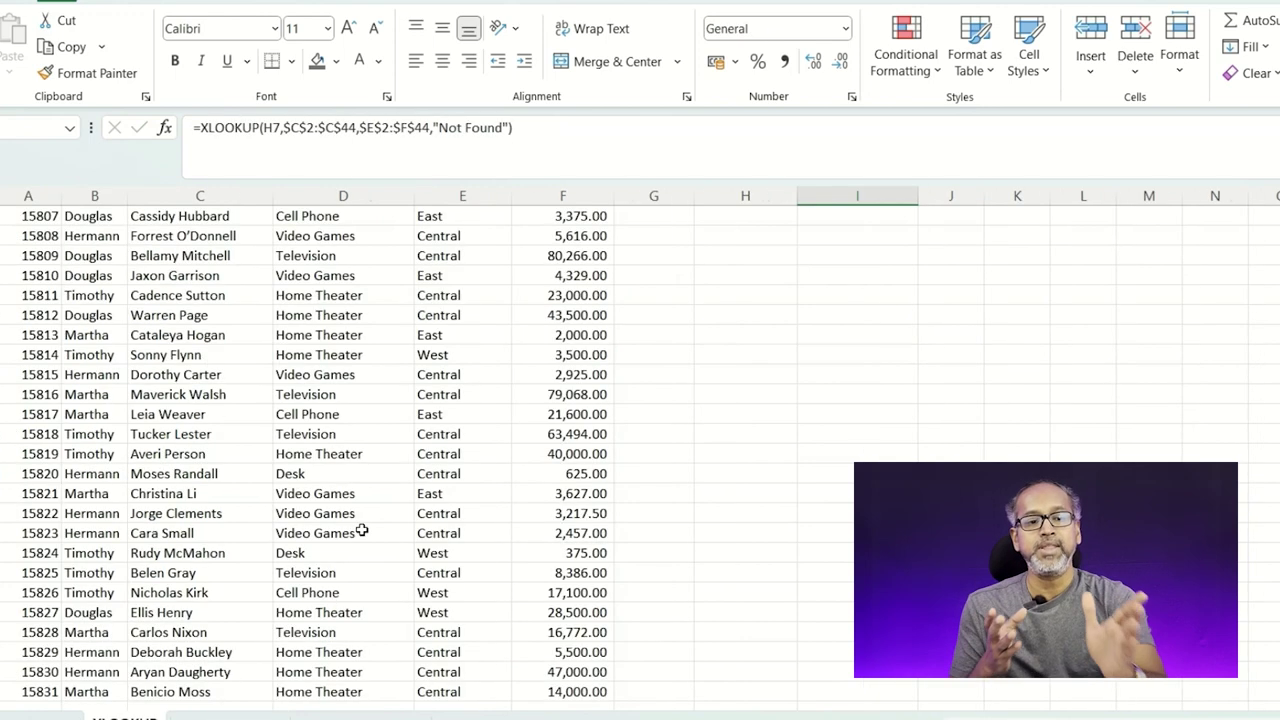
# Step: Fill B2's sales formula down for every salesperson and add the header Sales in B1
pyautogui.scroll(6, 363, 528)
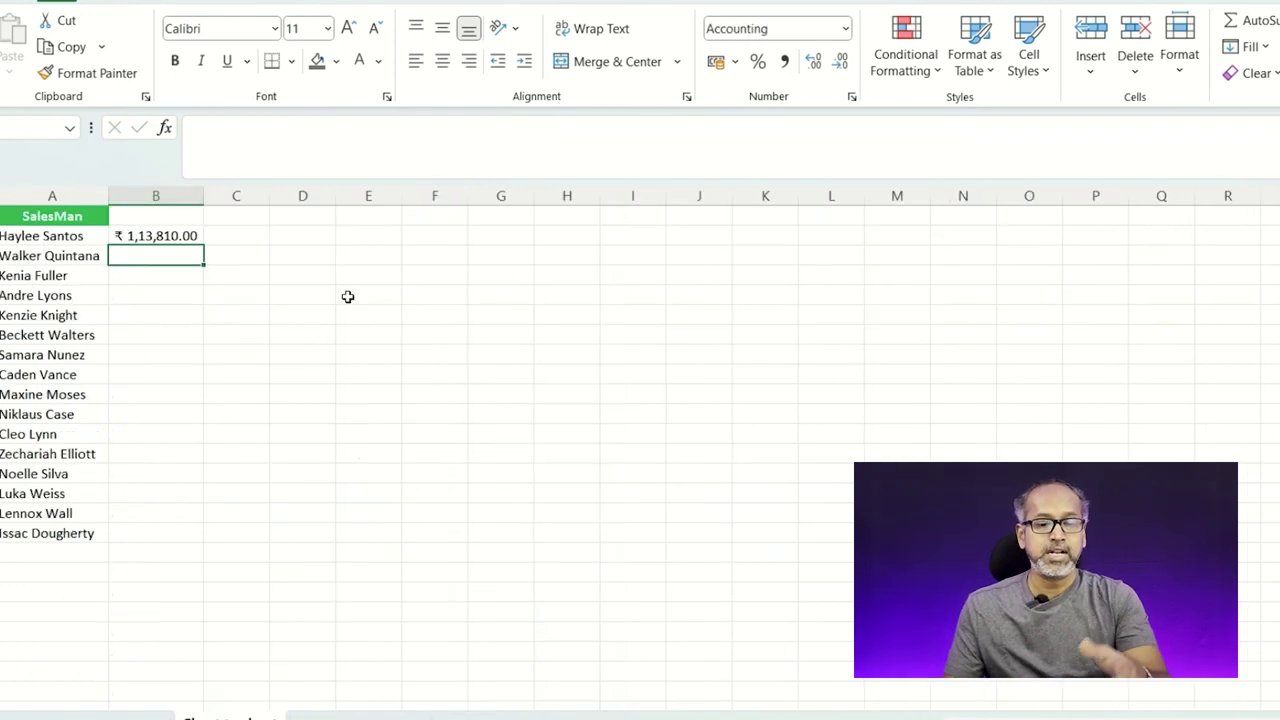
pyautogui.click(189, 238)
pyautogui.doubleClick(203, 245)
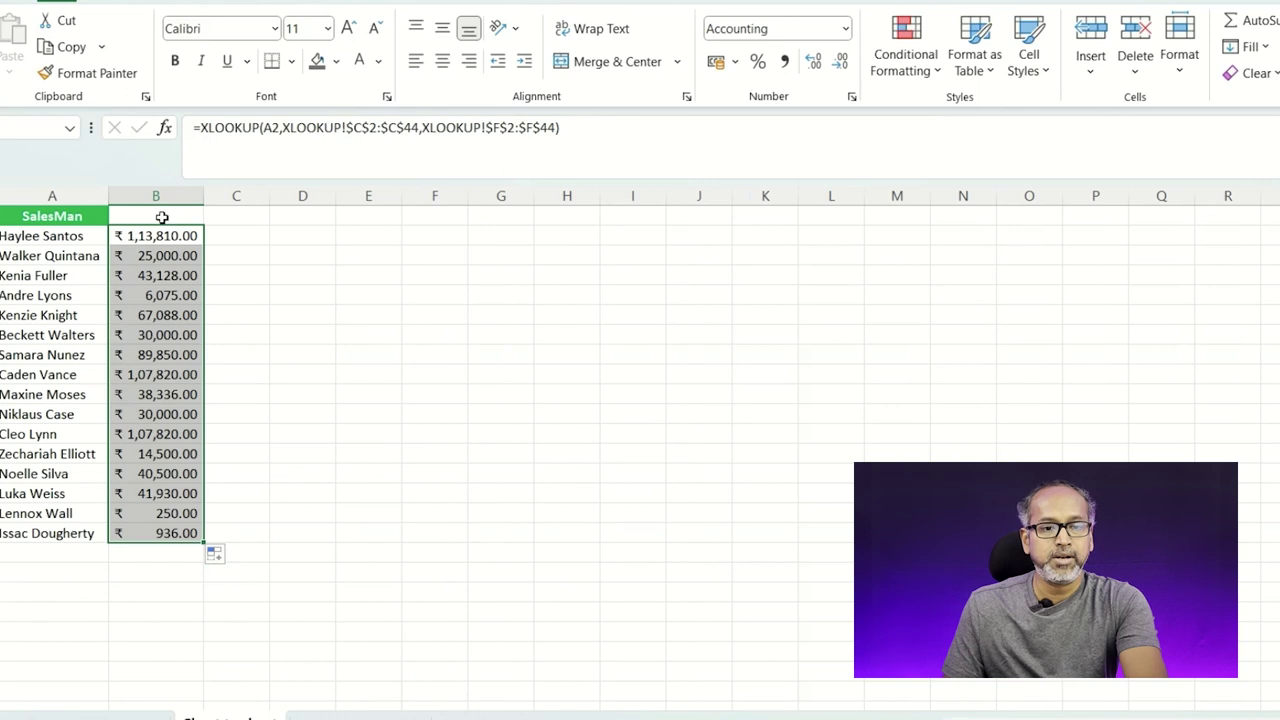
pyautogui.doubleClick(163, 217)
pyautogui.write('Sal')
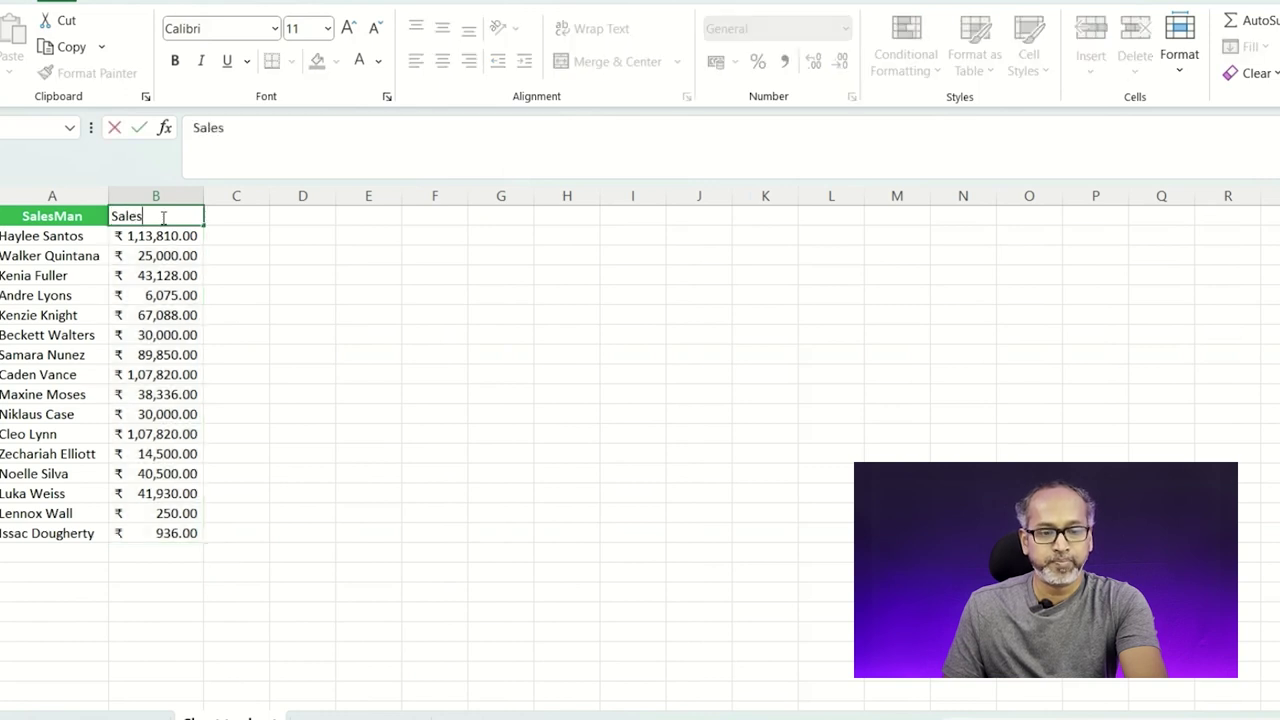
pyautogui.write('es')
pyautogui.click(65, 219)
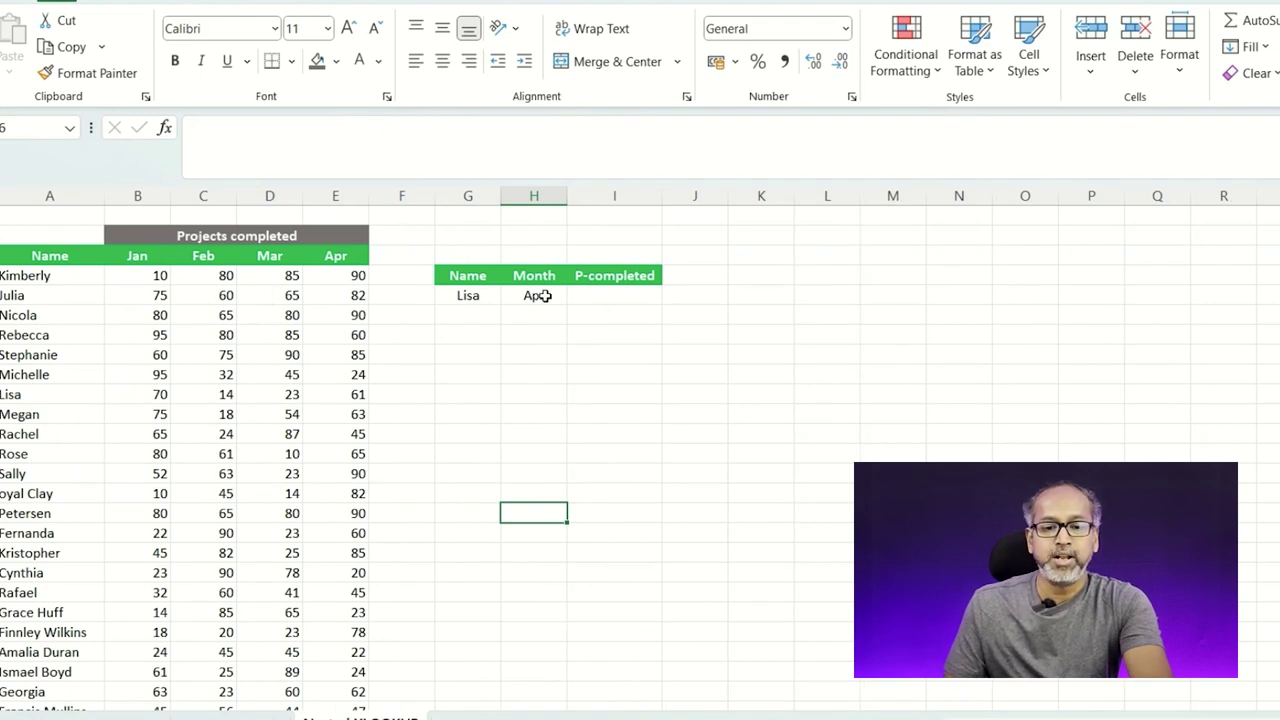
# Step: In I5, start =XLOOKUP(G5,$A$4:$A$26, to match the person in the Name column
pyautogui.scroll(-3, 223, 589)
pyautogui.scroll(3, 223, 589)
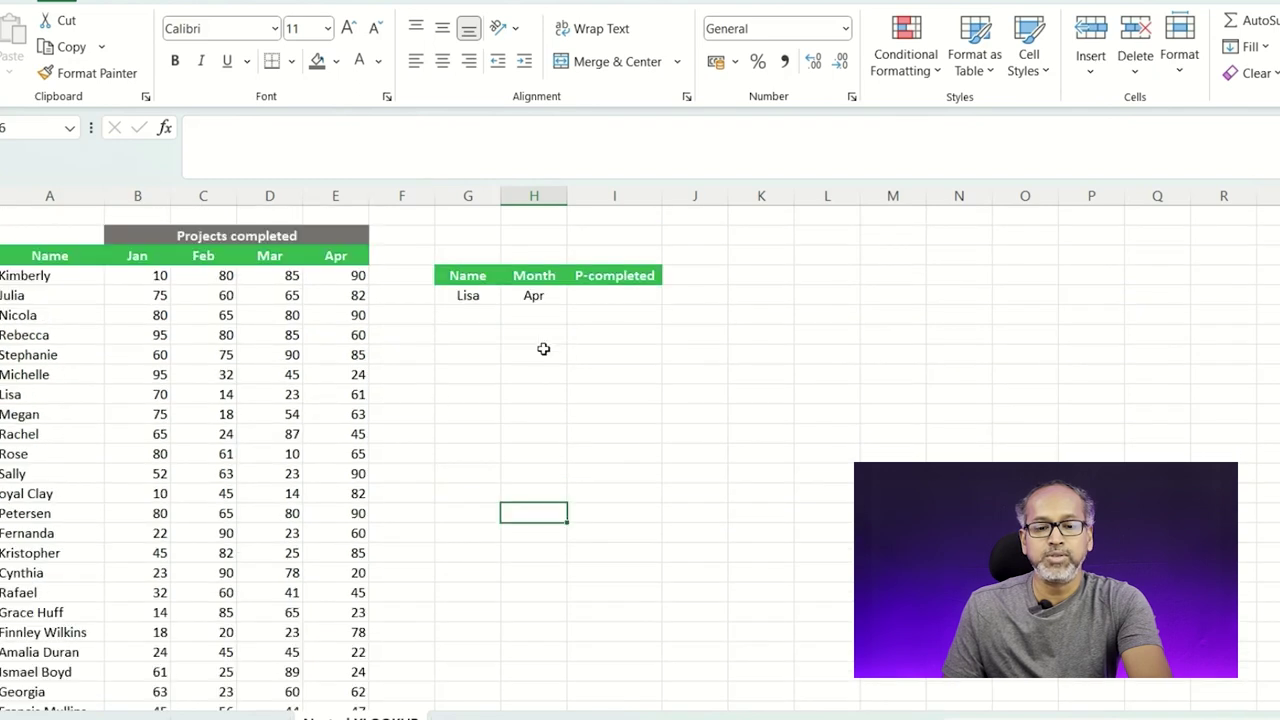
pyautogui.click(609, 298)
pyautogui.write('=xl')
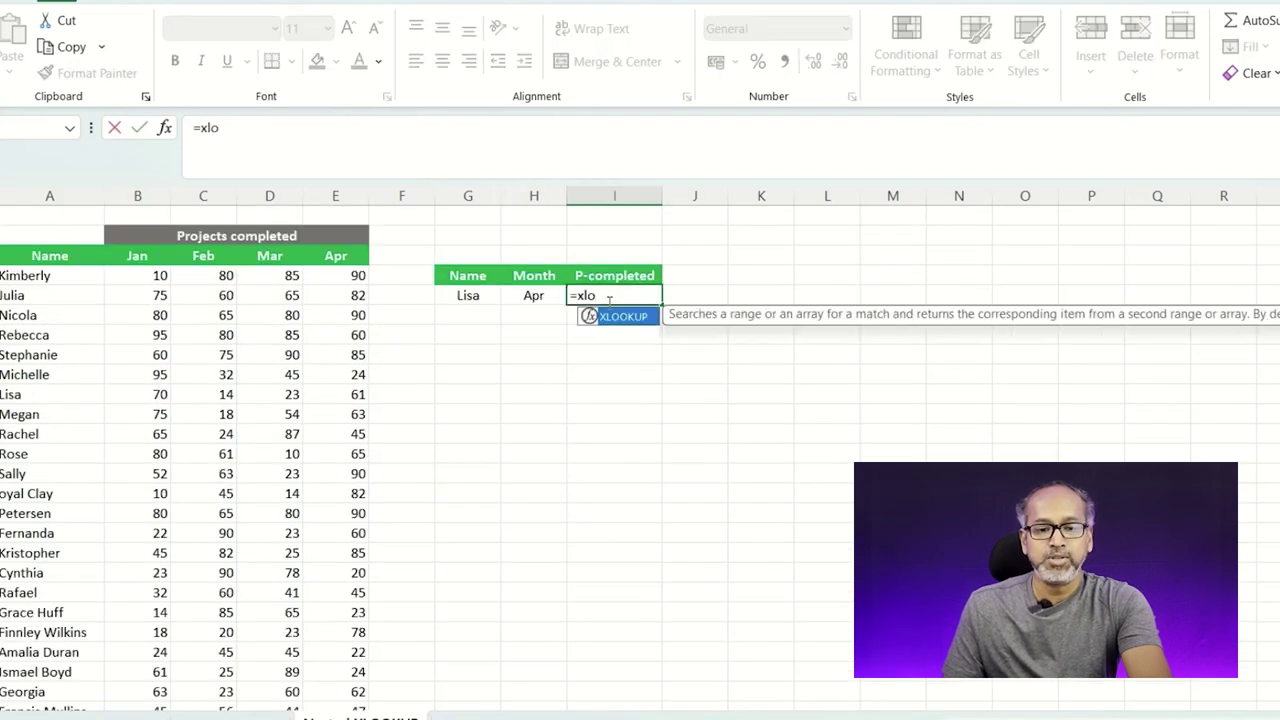
pyautogui.write('o')
pyautogui.press('Tab')
pyautogui.click(470, 296)
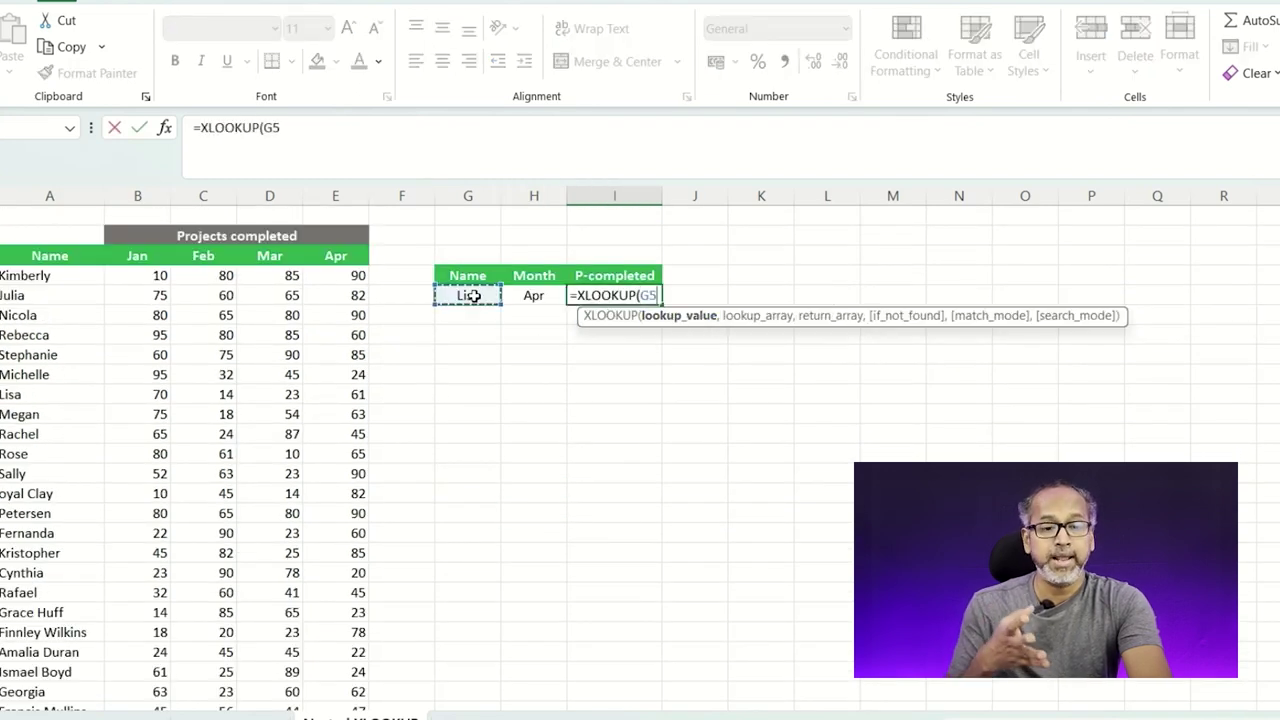
pyautogui.write(',')
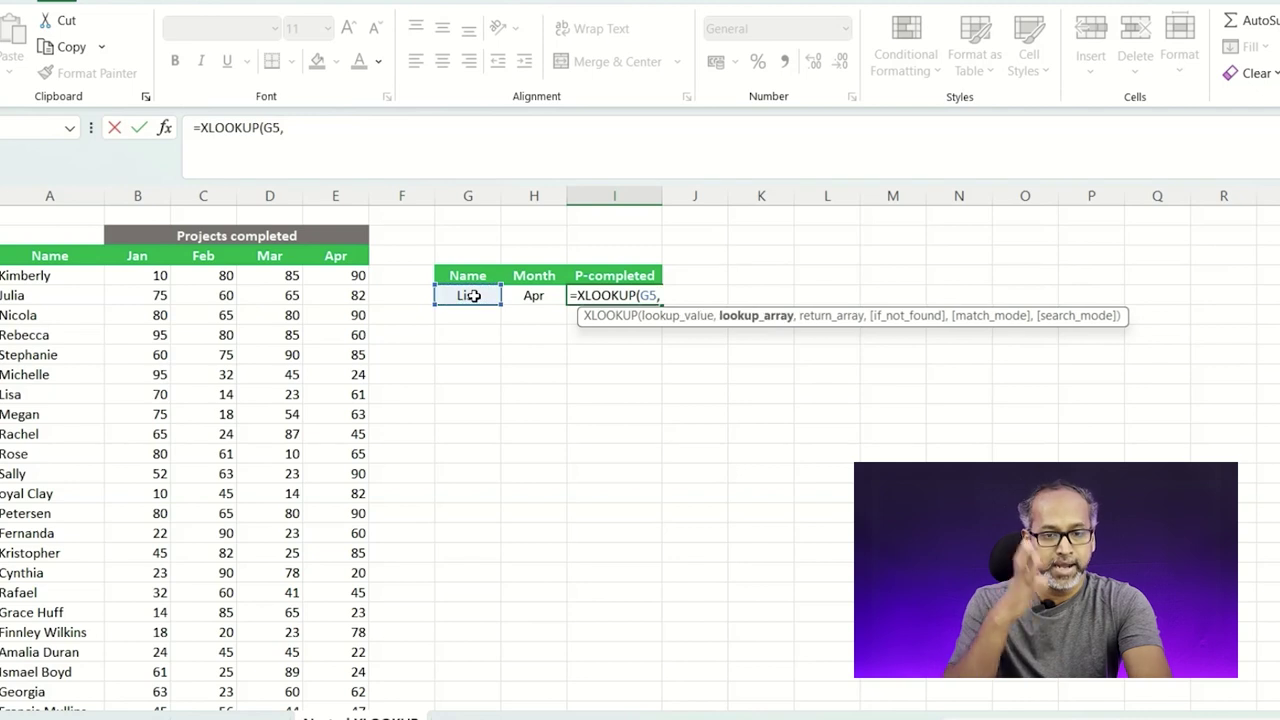
pyautogui.click(84, 276)
pyautogui.hotkey('ctrl', 'shift', 'Down')
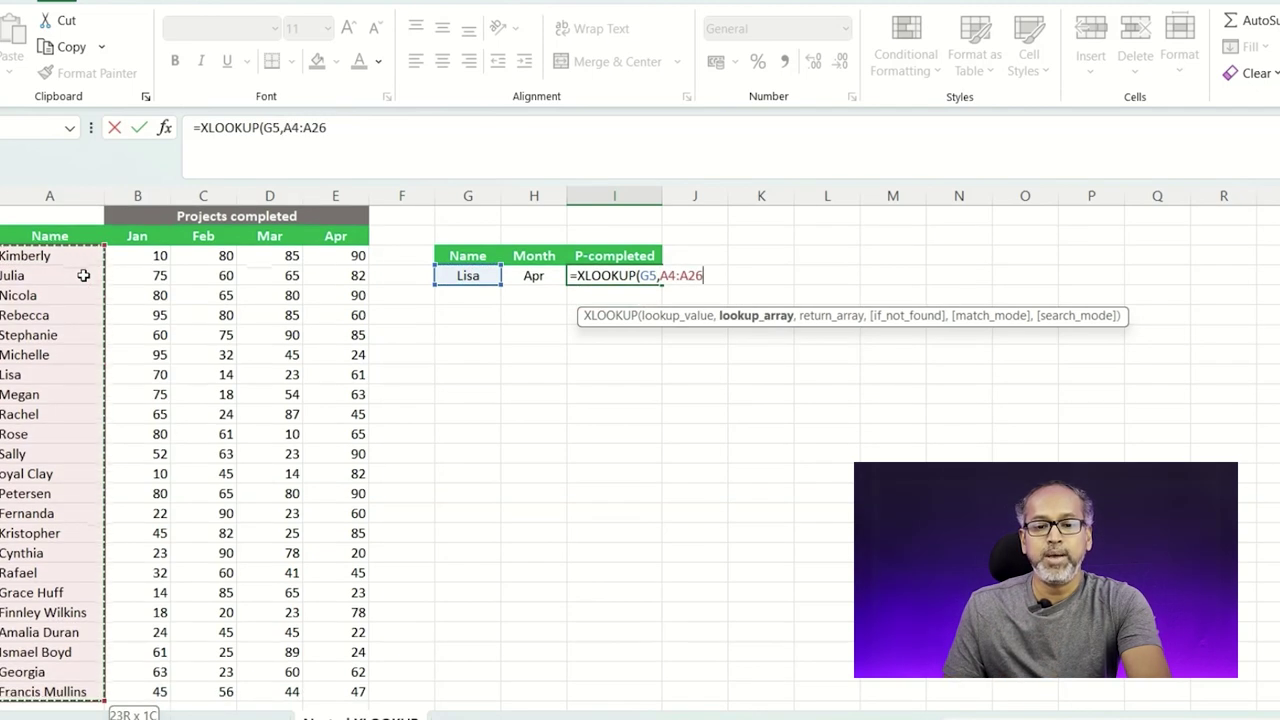
pyautogui.press('F4')
# Step: Nest XLOOKUP(H5,$B$3:$E$3,$B$4:$E$26) as the return array and commit, giving 61
pyautogui.write(',')
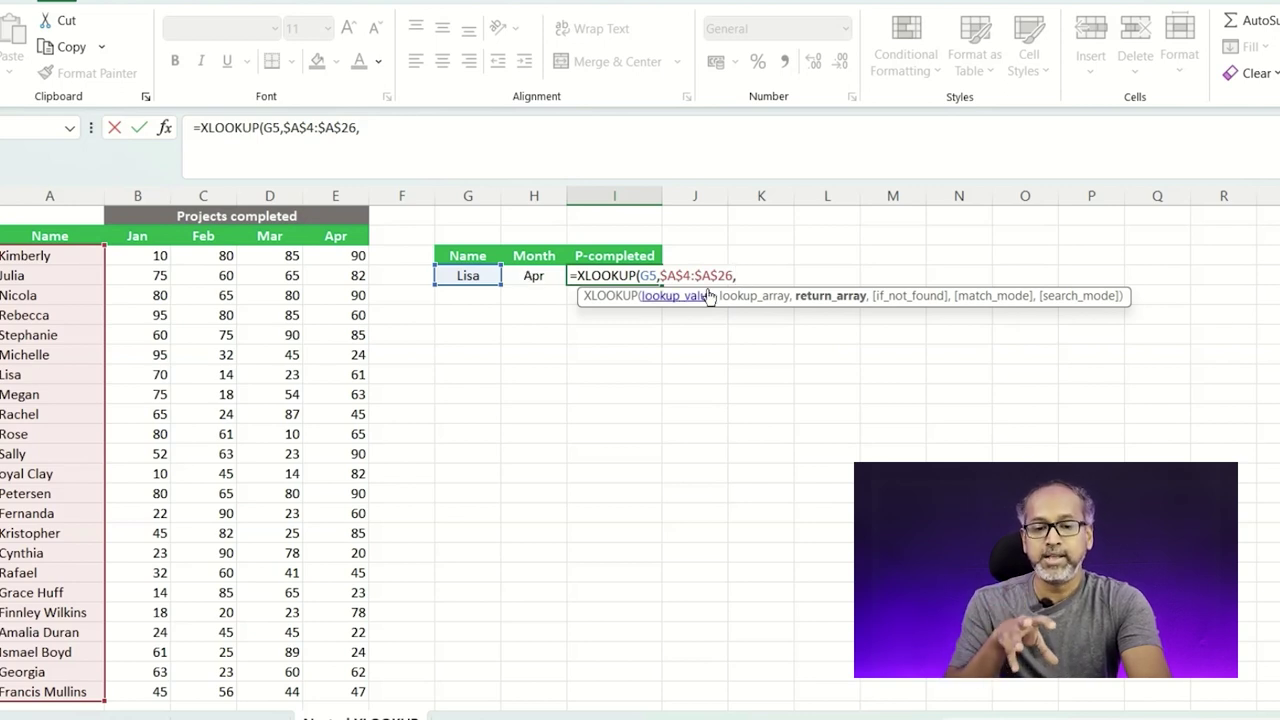
pyautogui.write('x')
pyautogui.press('Down')
pyautogui.press('Tab')
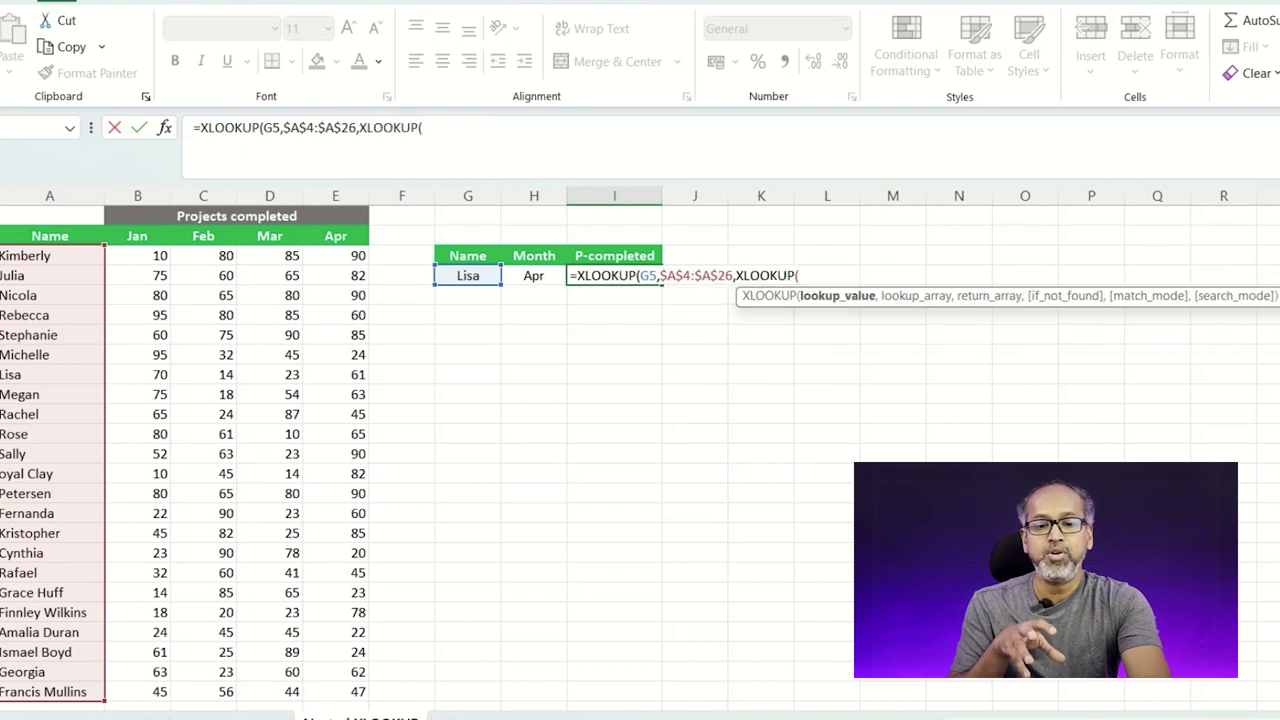
pyautogui.click(534, 277)
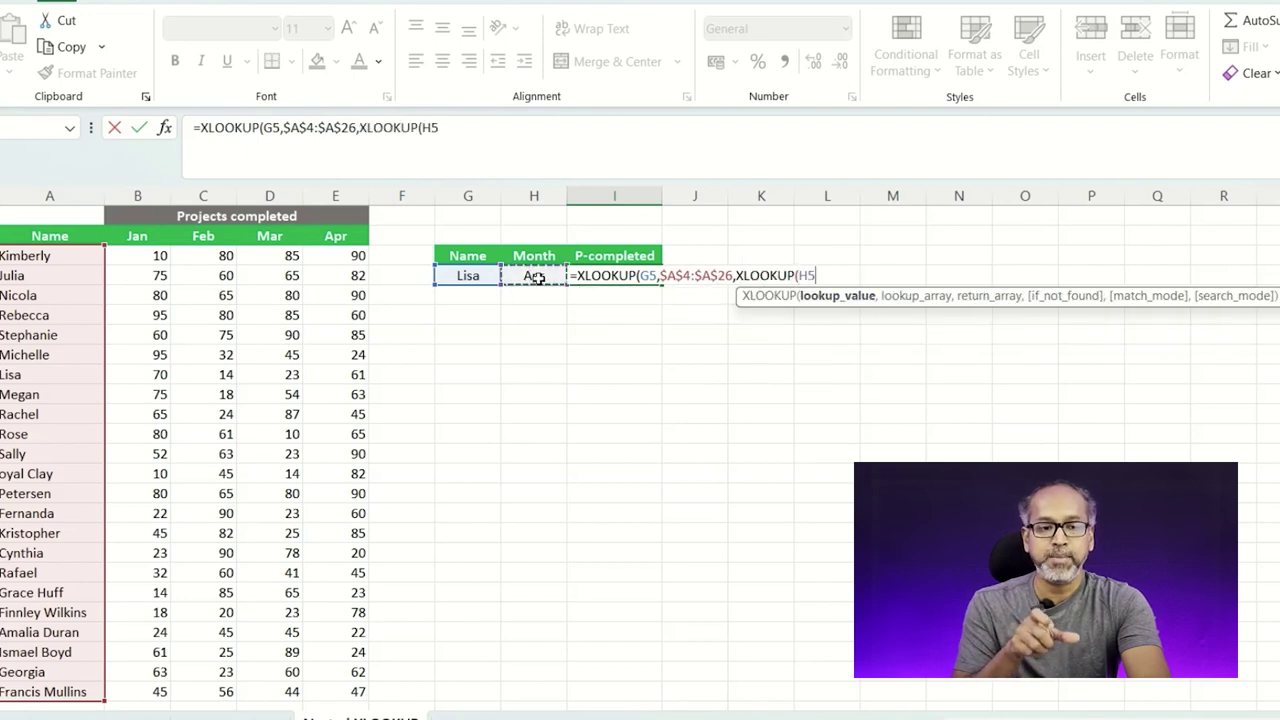
pyautogui.write(',')
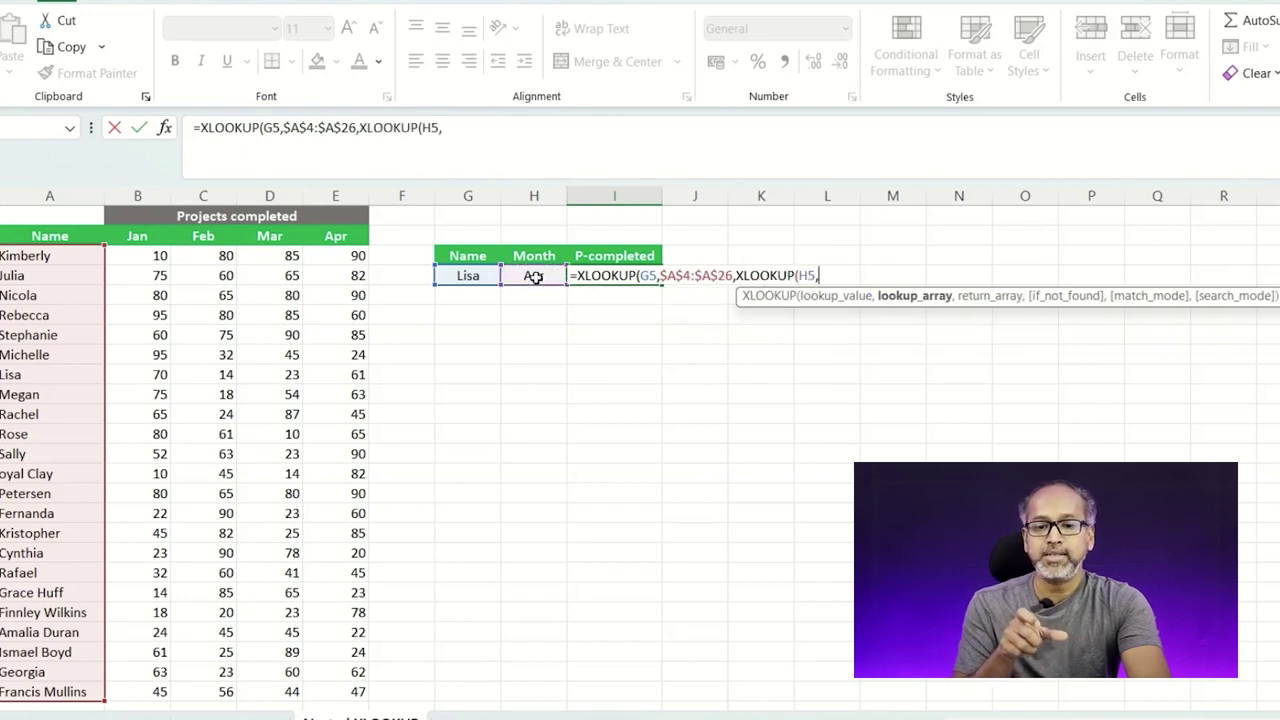
pyautogui.moveTo(138, 237); pyautogui.dragTo(332, 237)
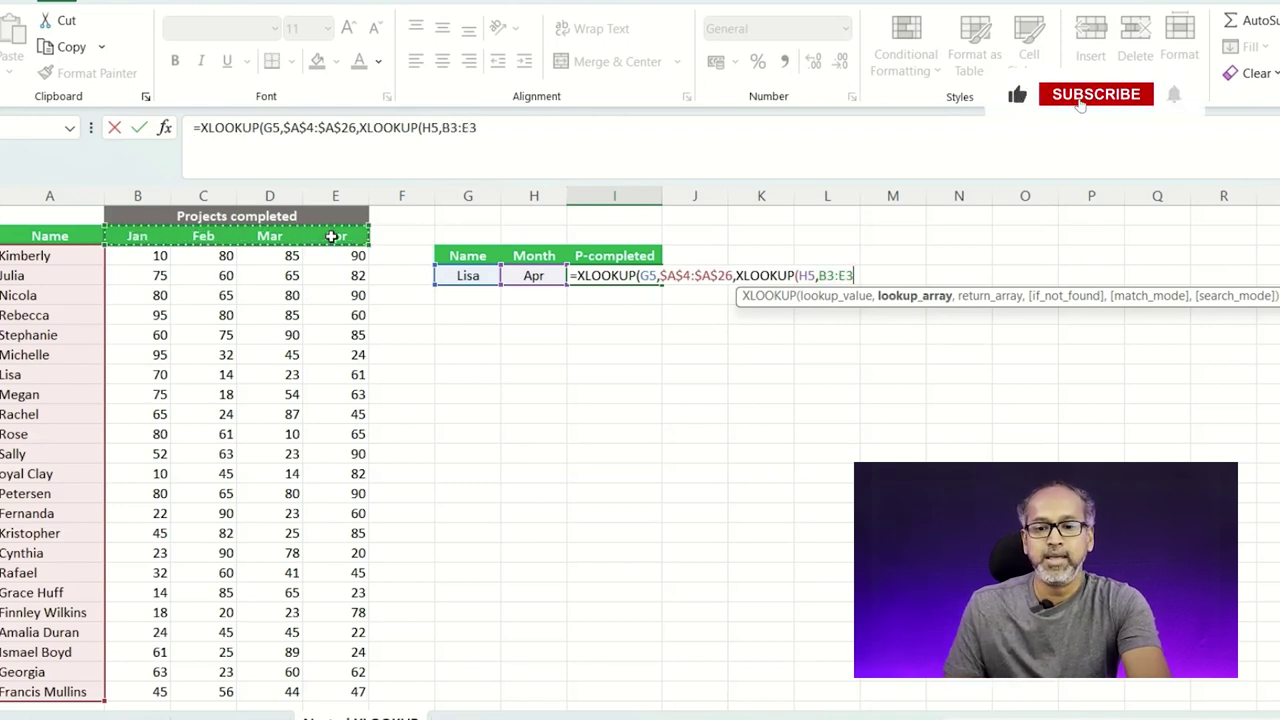
pyautogui.press('F4')
pyautogui.write(',')
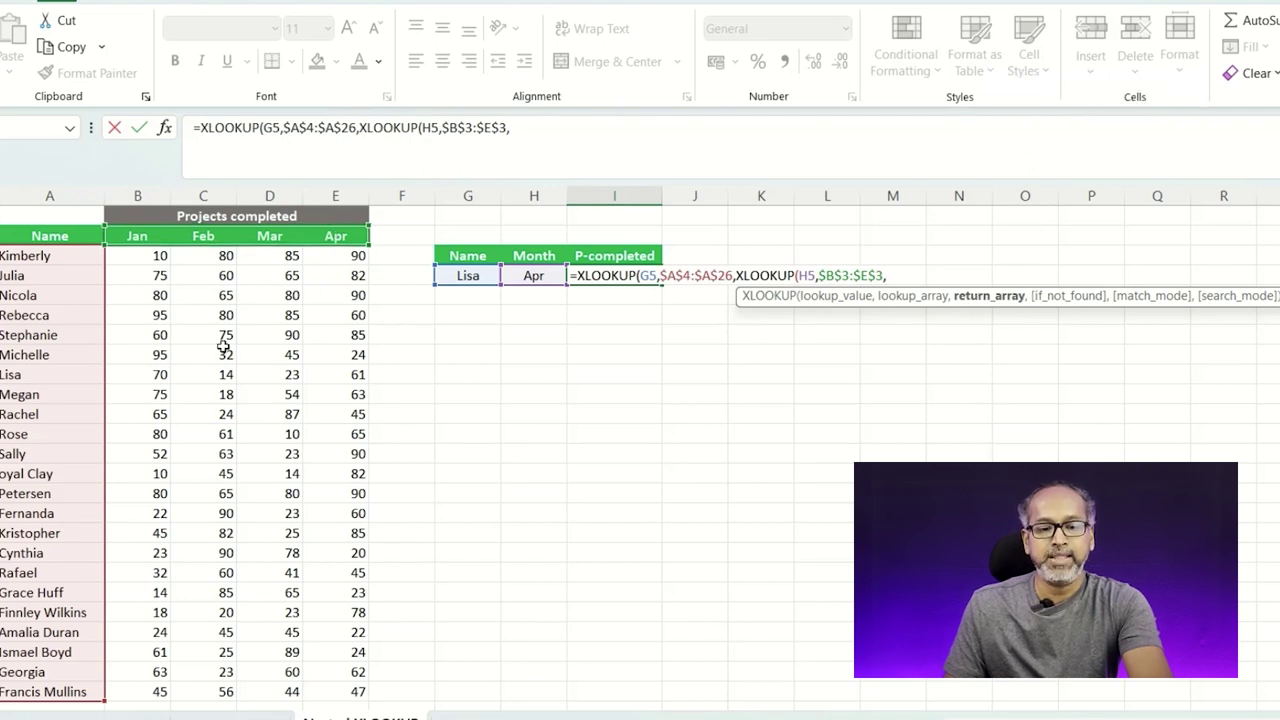
pyautogui.moveTo(140, 257); pyautogui.dragTo(363, 652)
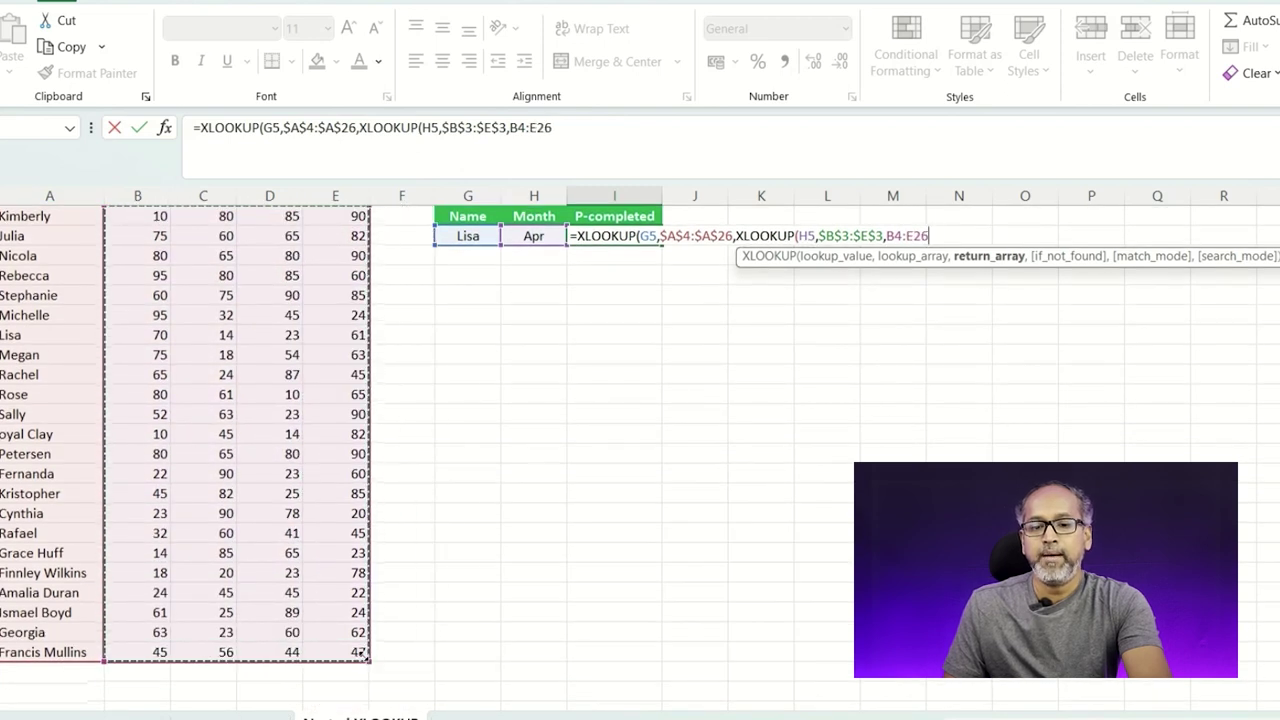
pyautogui.press('F4')
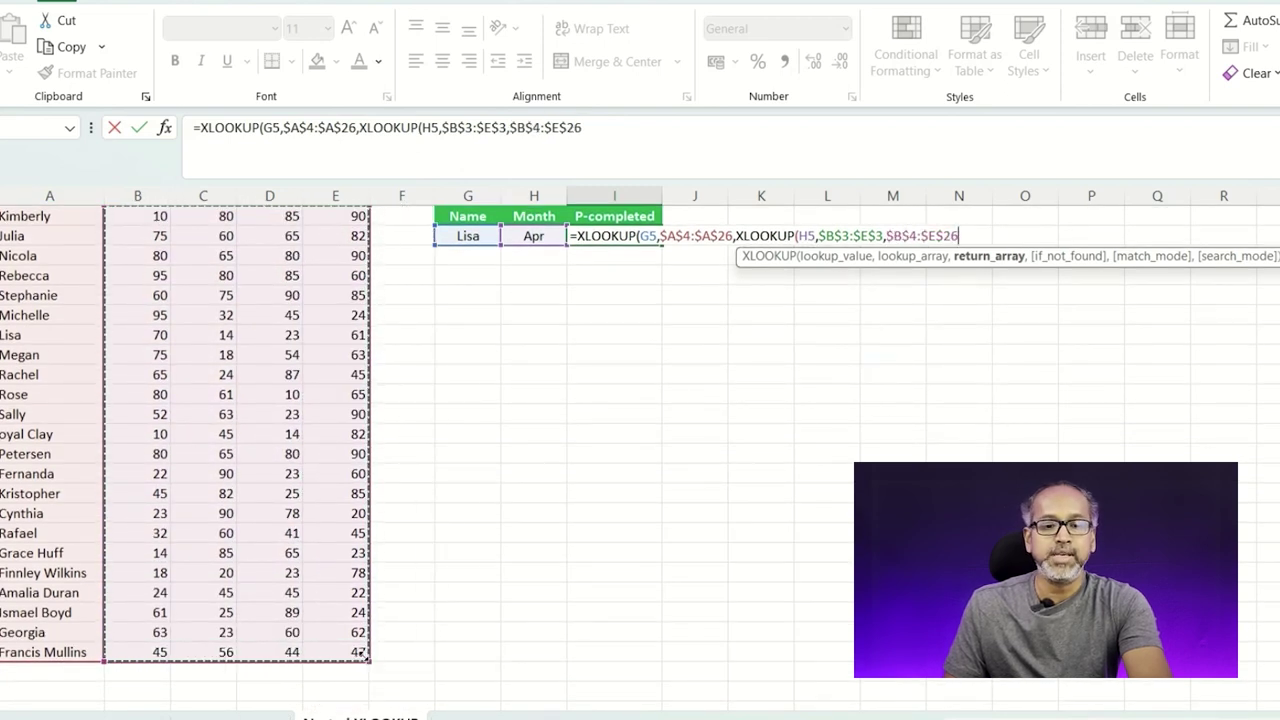
pyautogui.write(')')
pyautogui.press('Return')
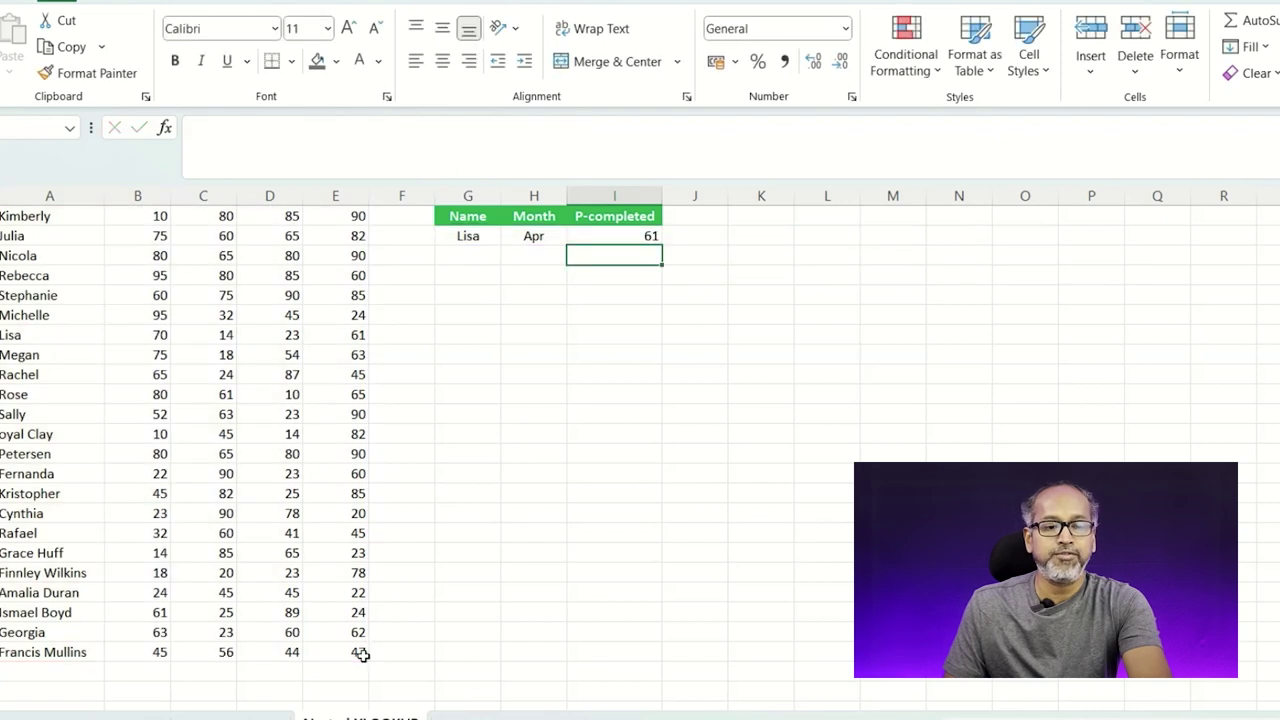
# Step: Verify 61 against the person's row, then change the month in H5 to Mar
pyautogui.click(620, 236)
pyautogui.scroll(1, 560, 354)
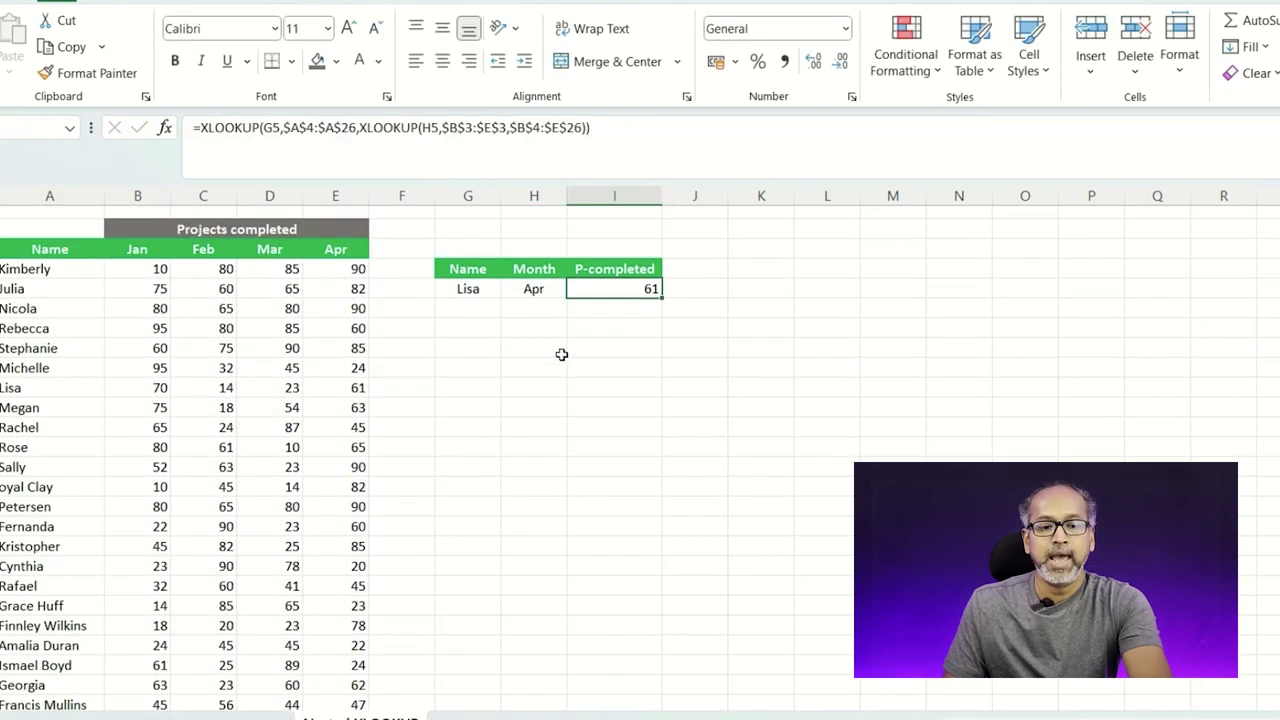
pyautogui.moveTo(40, 393); pyautogui.dragTo(352, 398)
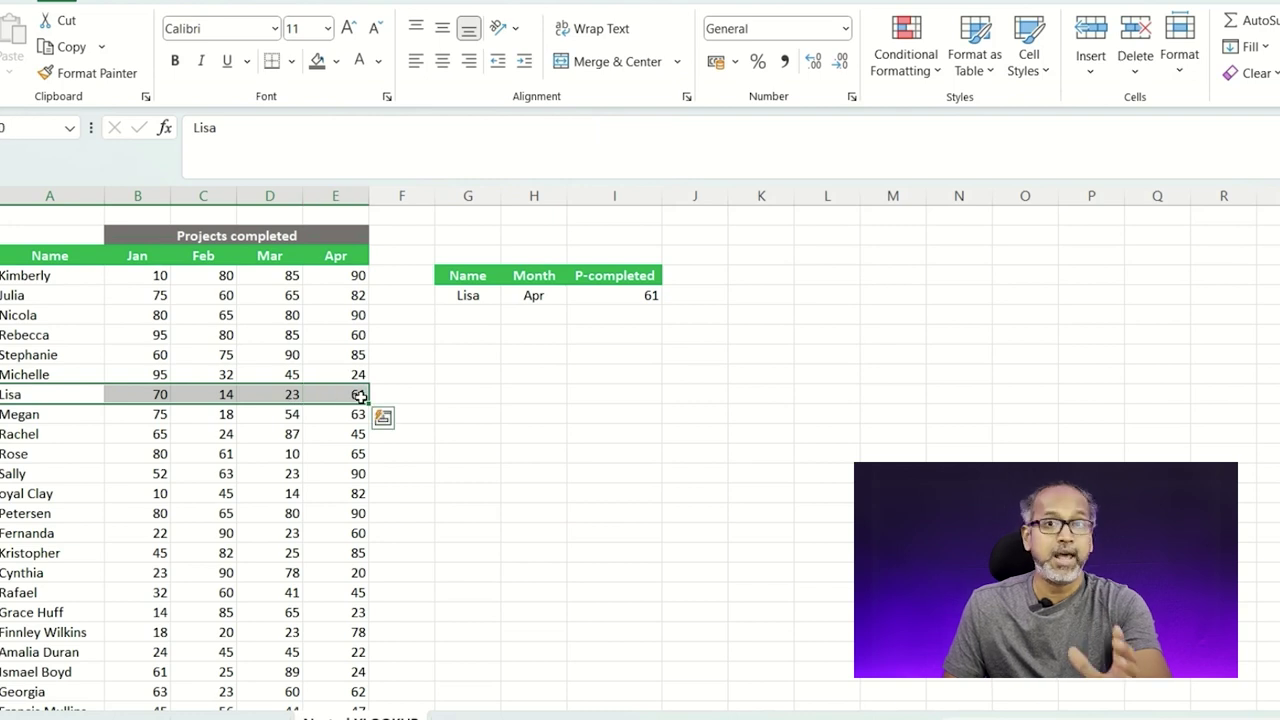
pyautogui.click(535, 304)
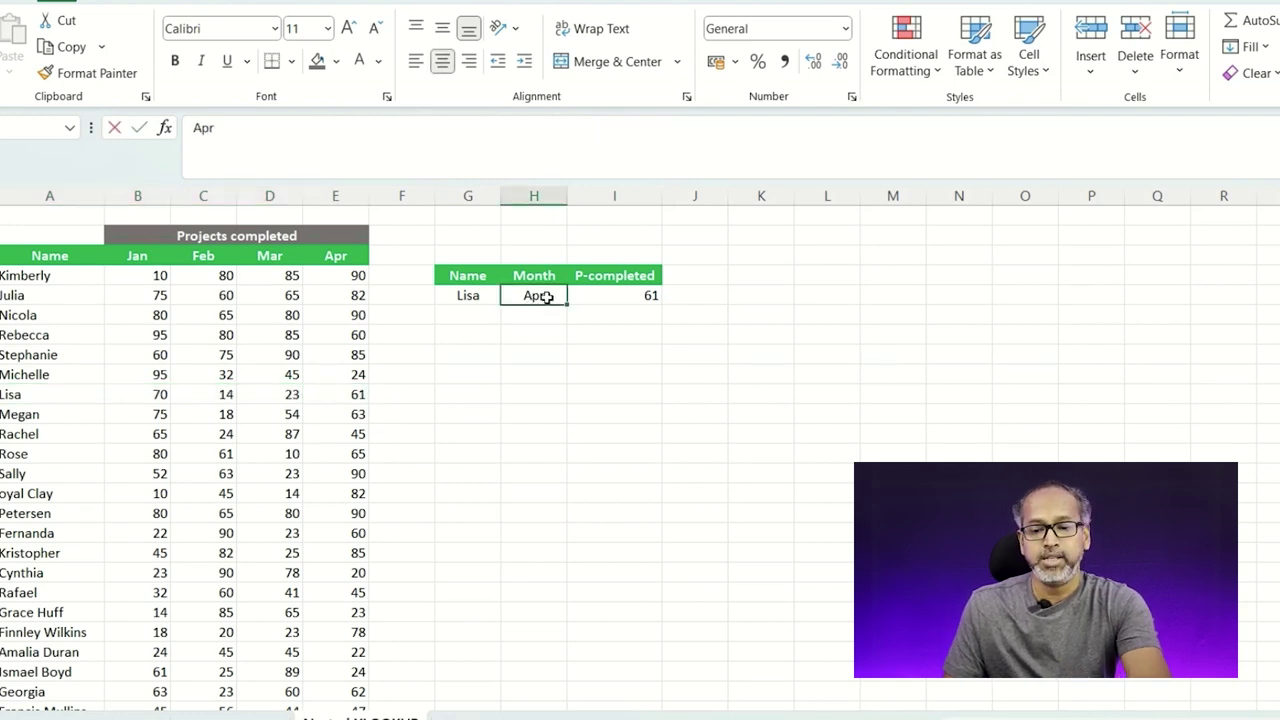
pyautogui.doubleClick(534, 299)
pyautogui.write('Mar')
pyautogui.press('Return')
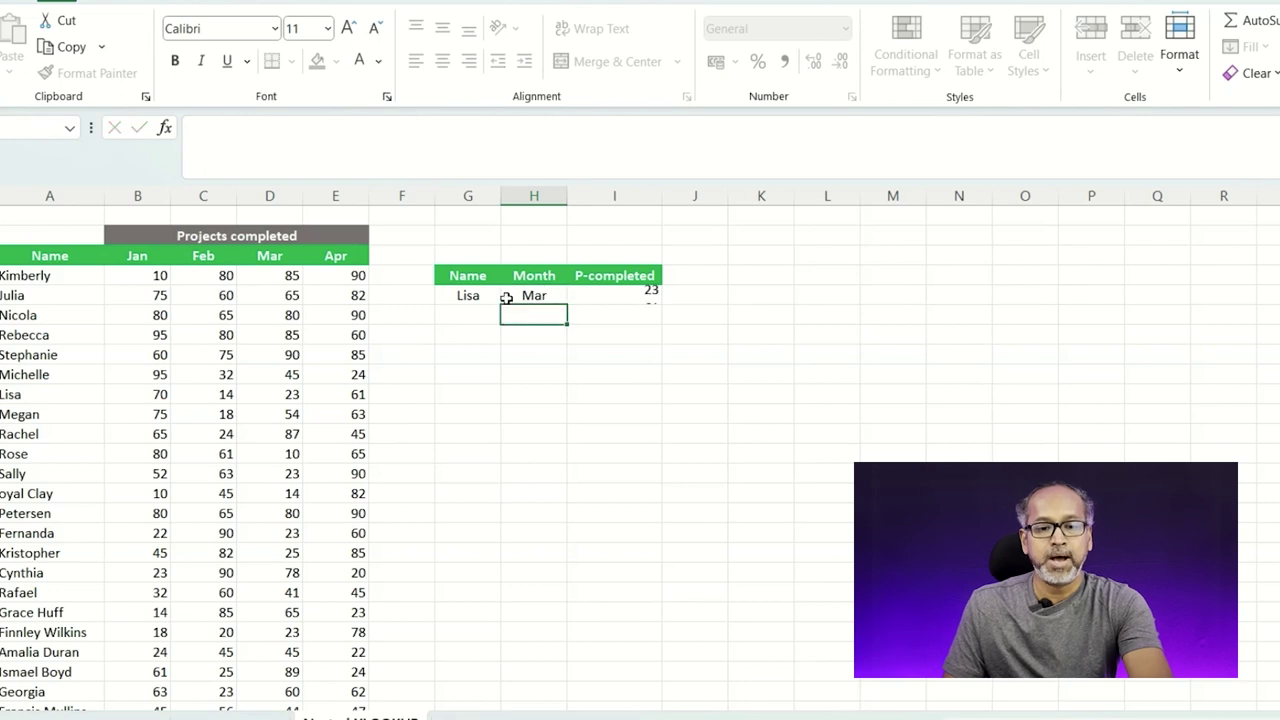
pyautogui.click(266, 397)
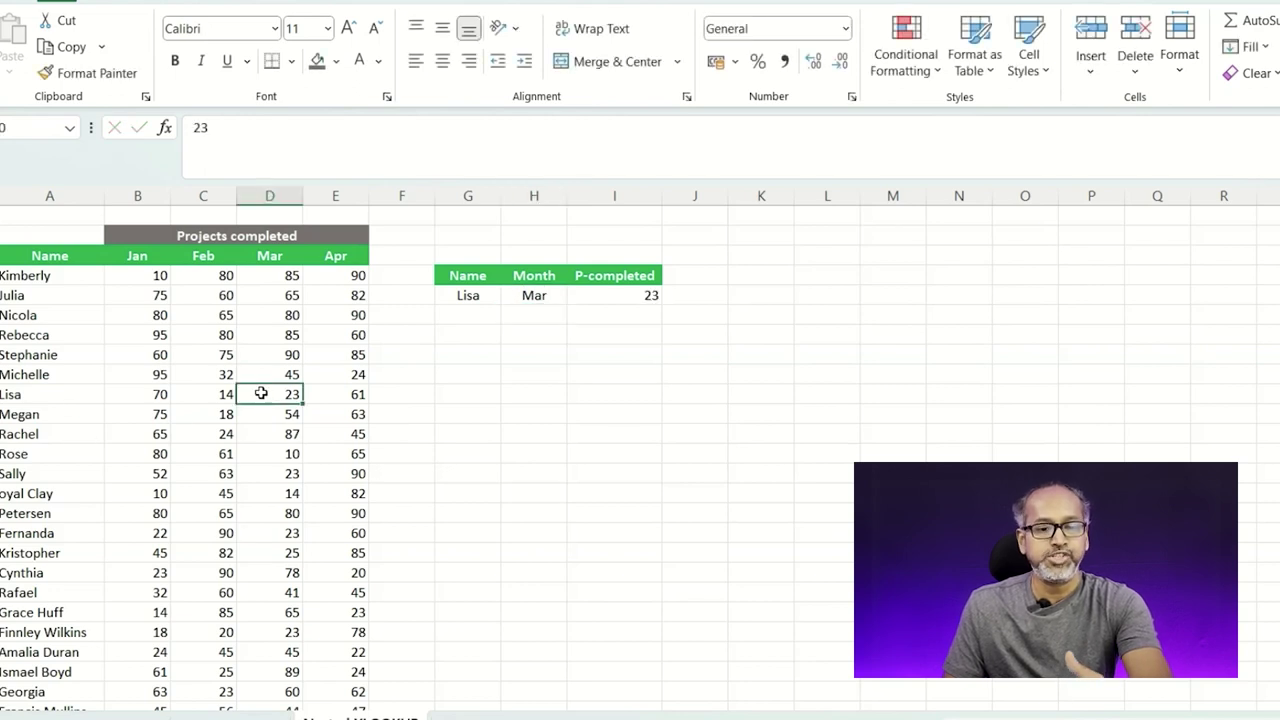
# Step: Change the name in G5 to another person and verify their row matches the result 10
pyautogui.doubleClick(468, 295)
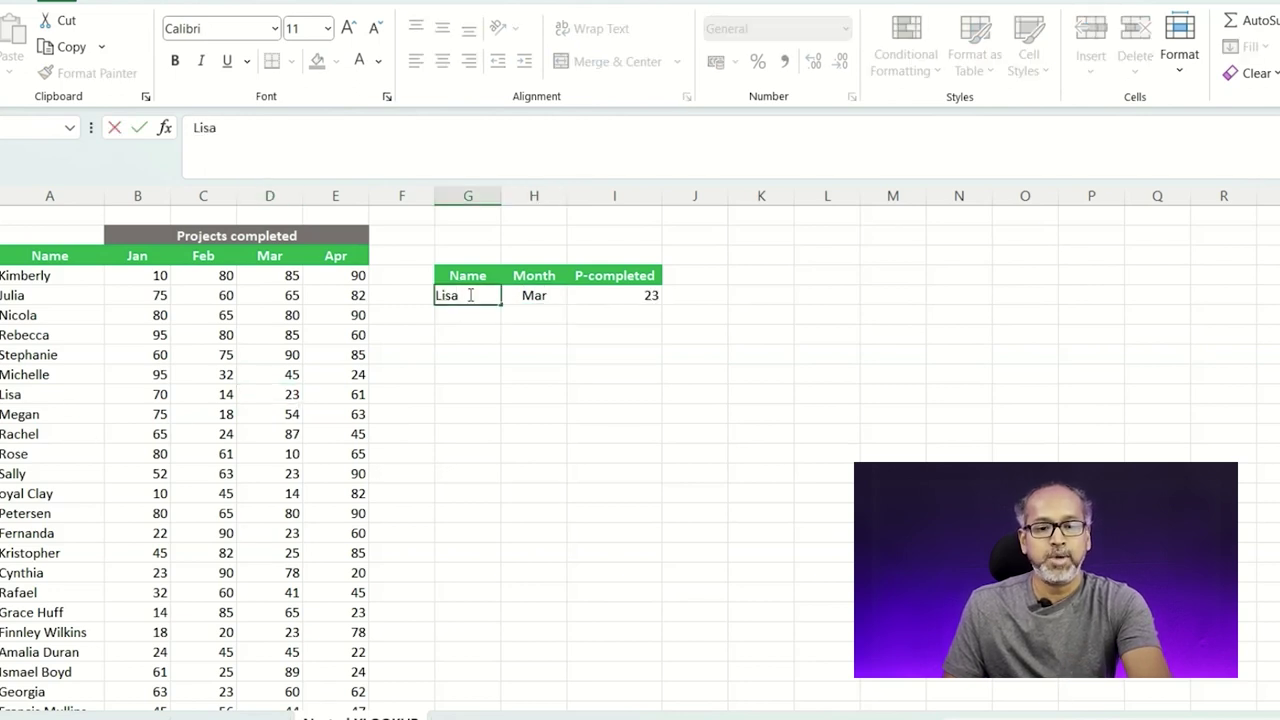
pyautogui.write('Rose')
pyautogui.press('Return')
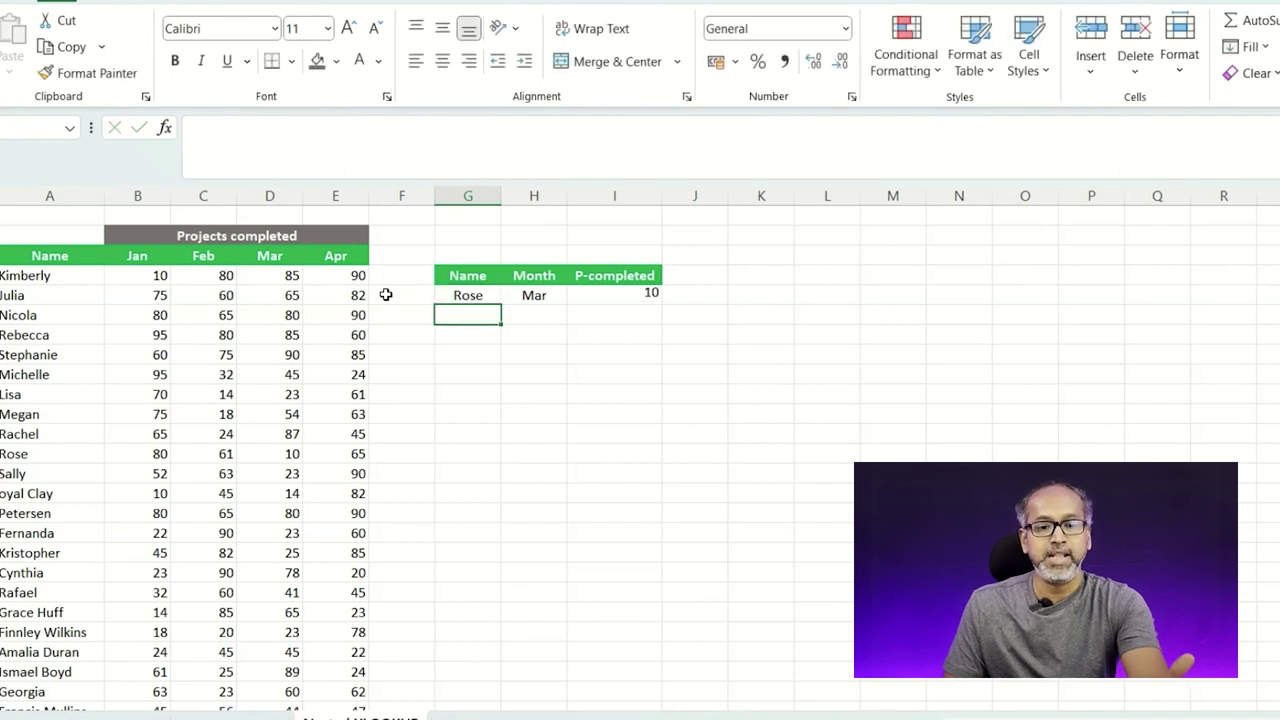
pyautogui.moveTo(45, 454); pyautogui.dragTo(367, 460)
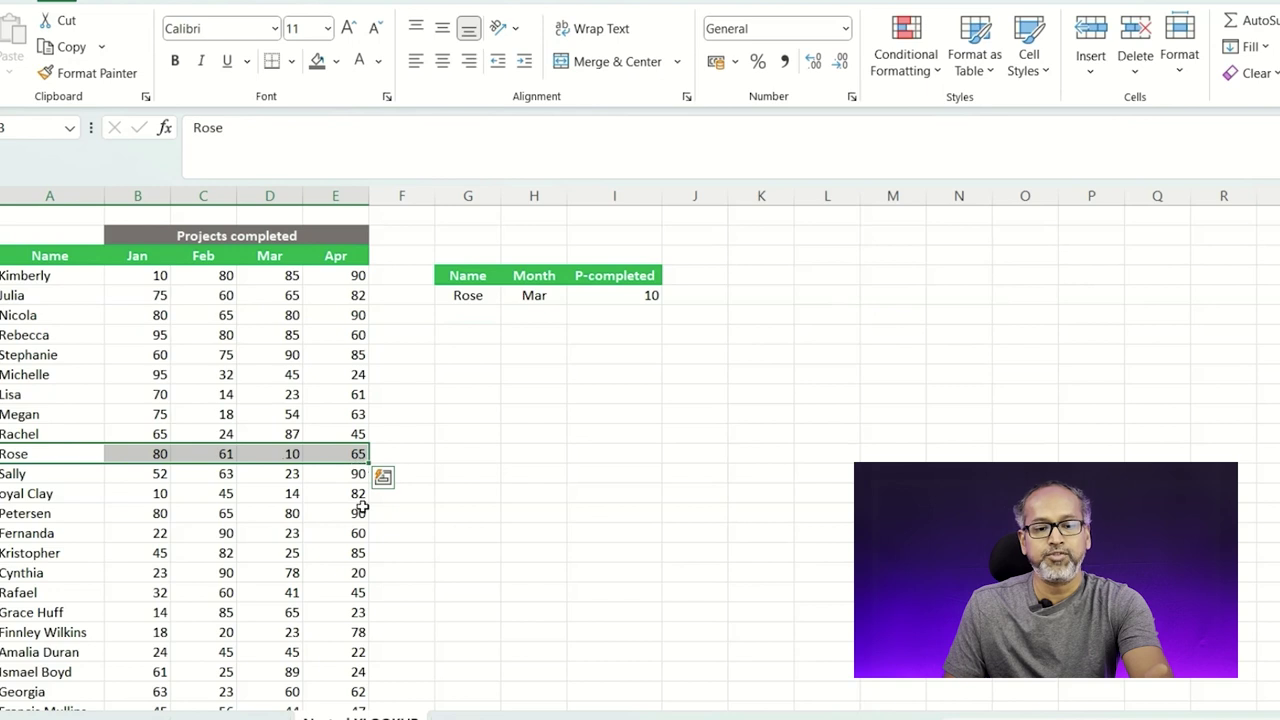